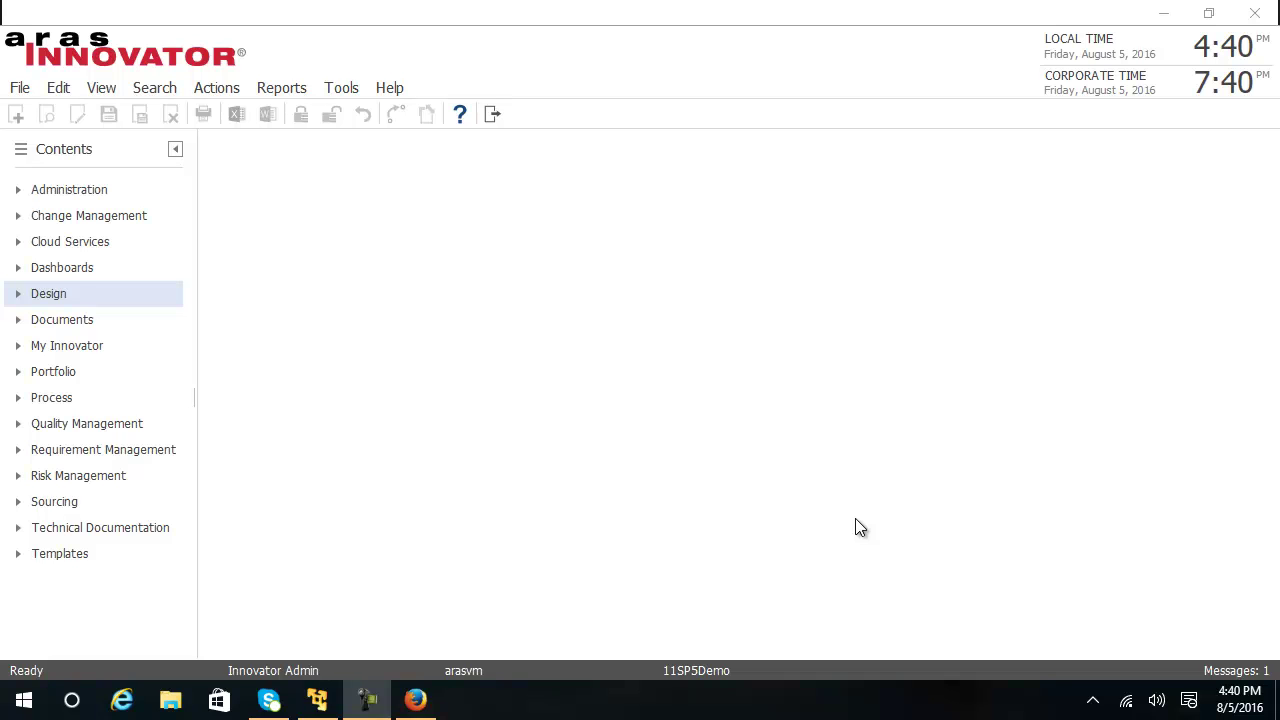
Step: Open the traceability matrix TM-1 from Risk Management for editing and maximize its window
click(19, 477)
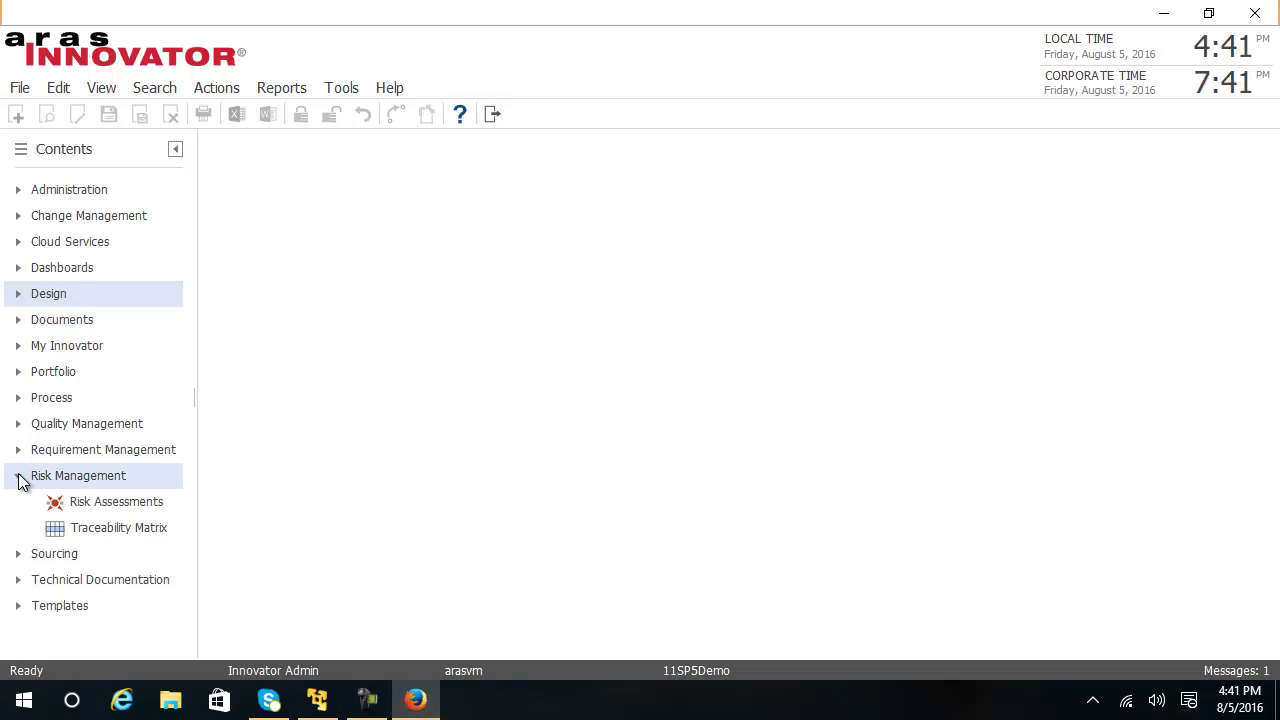
click(97, 533)
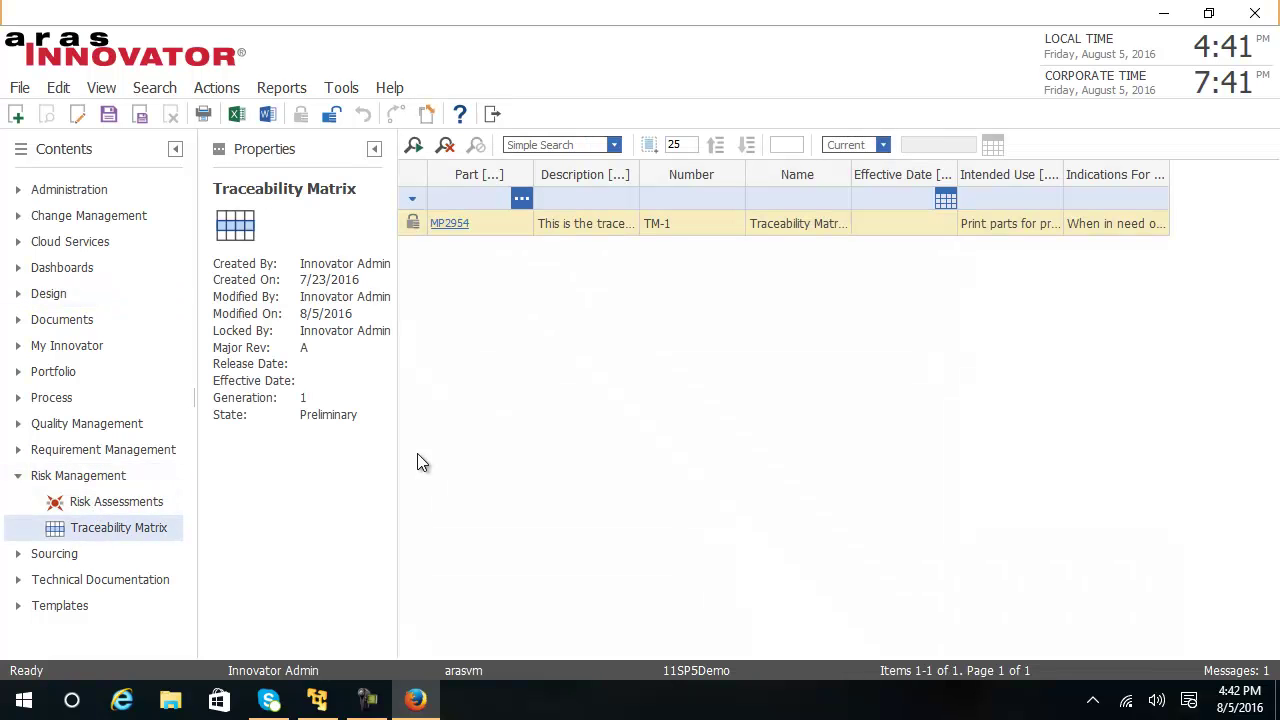
right_click(591, 231)
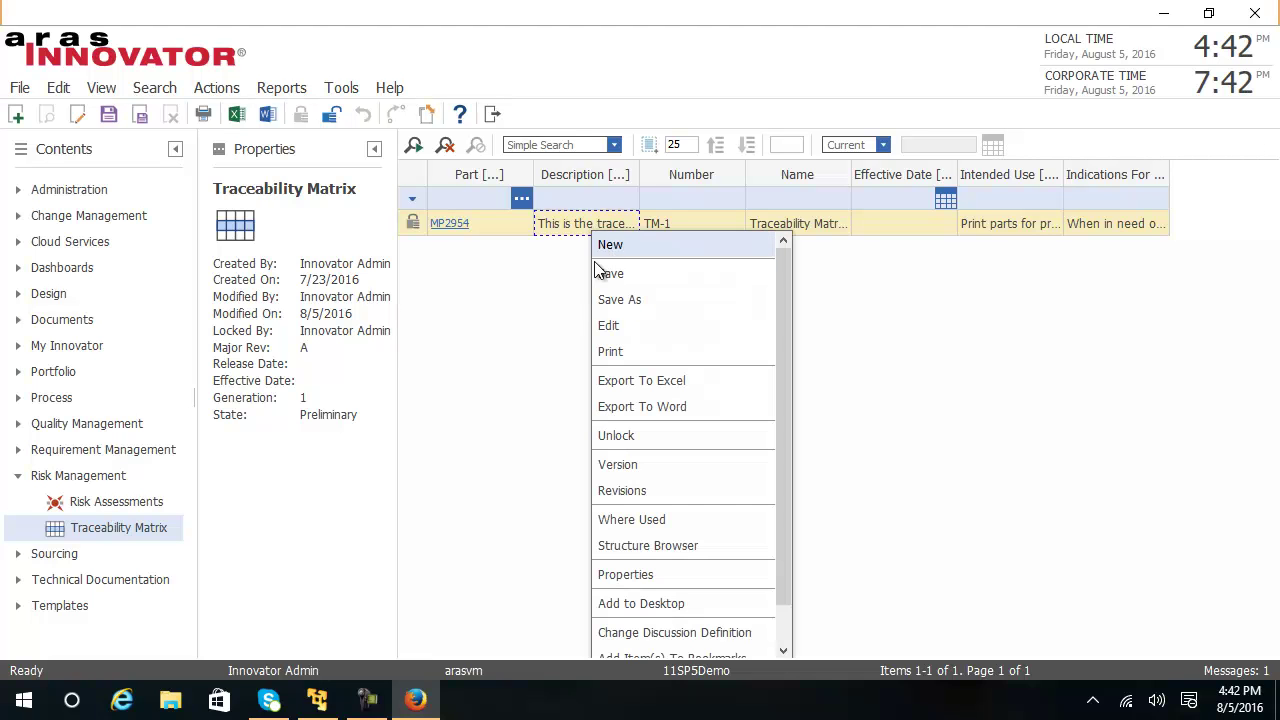
click(609, 327)
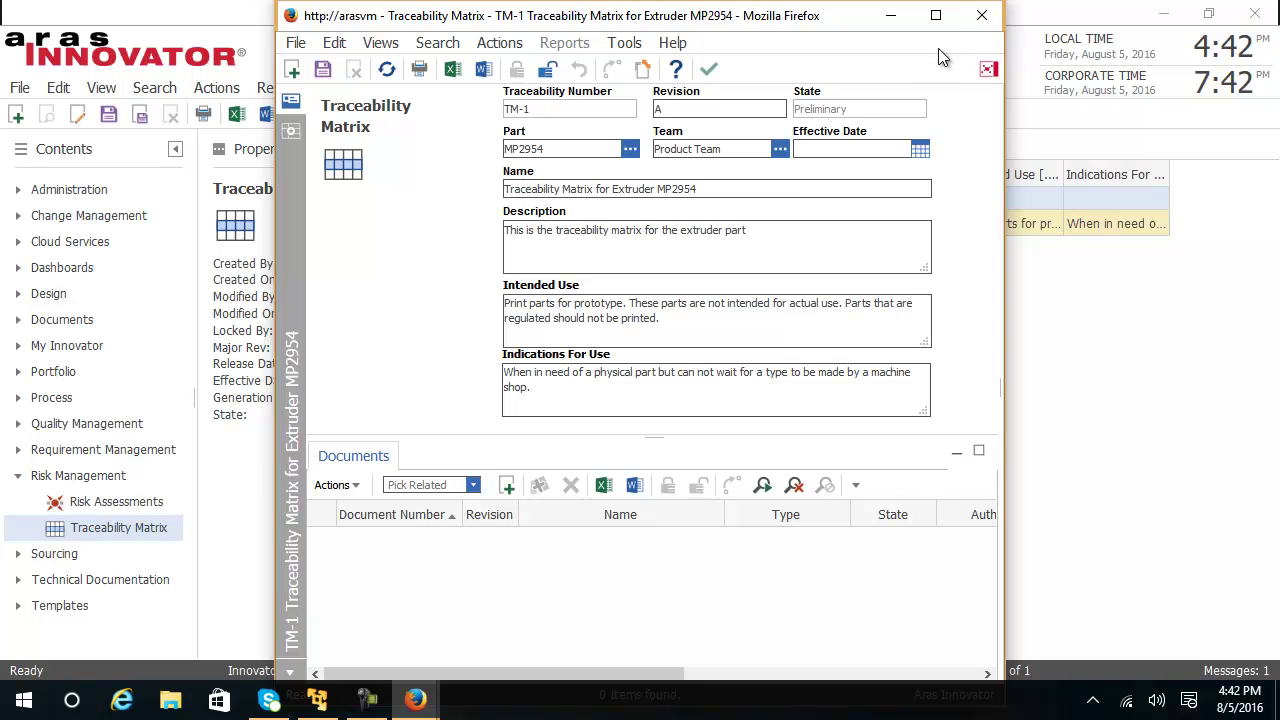
click(935, 15)
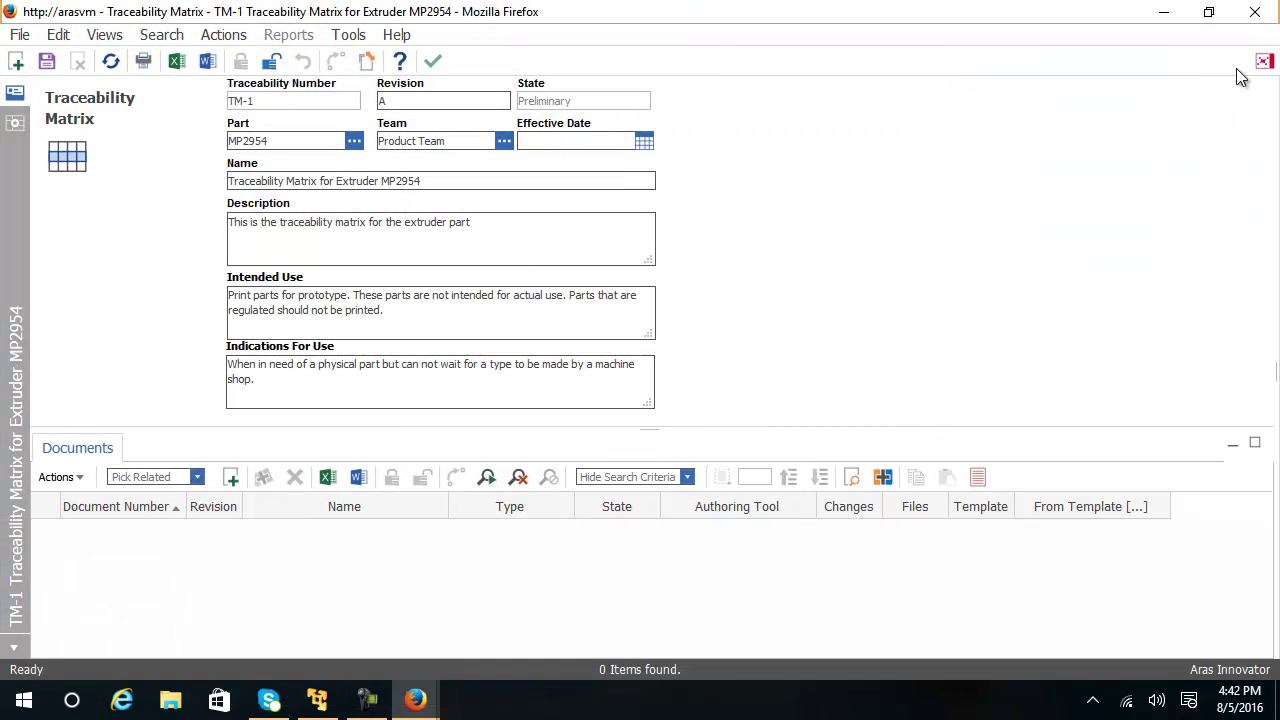
Step: Post the comment "I just added the intended use" in the matrix's discussion
click(1262, 63)
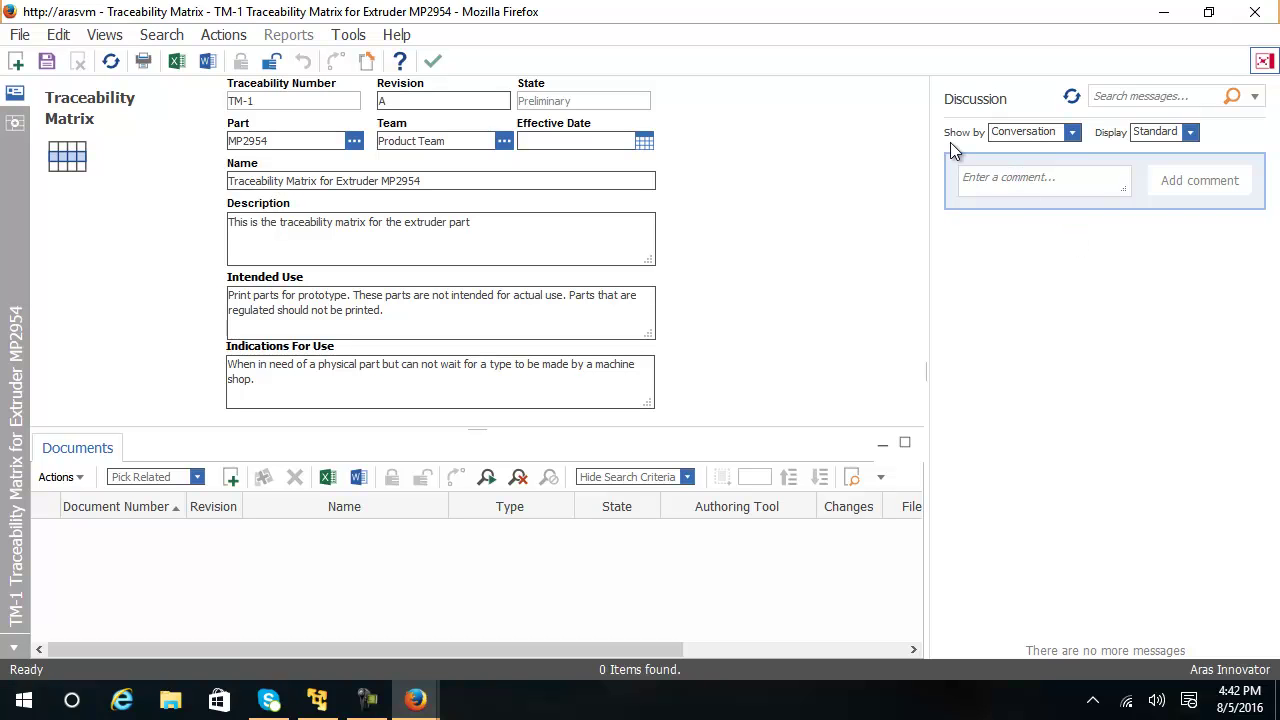
text(I jsut ad)
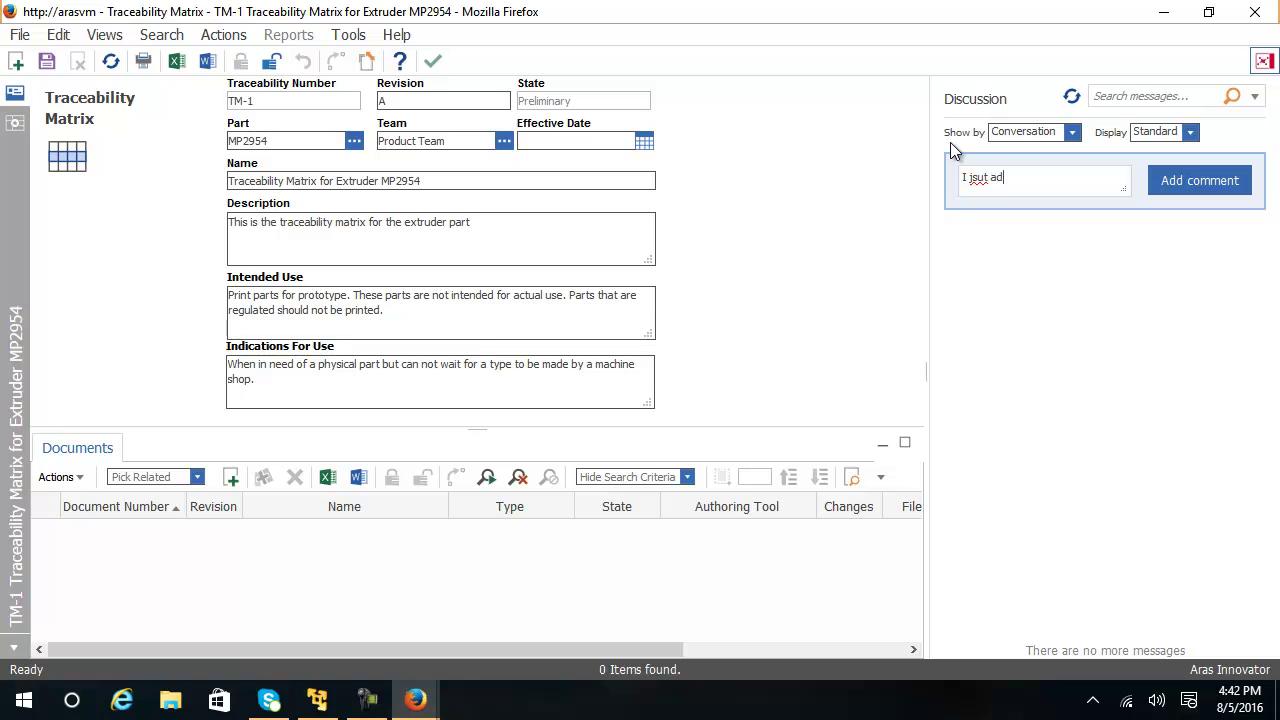
key(BackSpace)
key(BackSpace)
key(BackSpace)
key(BackSpace)
key(BackSpace)
key(BackSpace)
text(ust added )
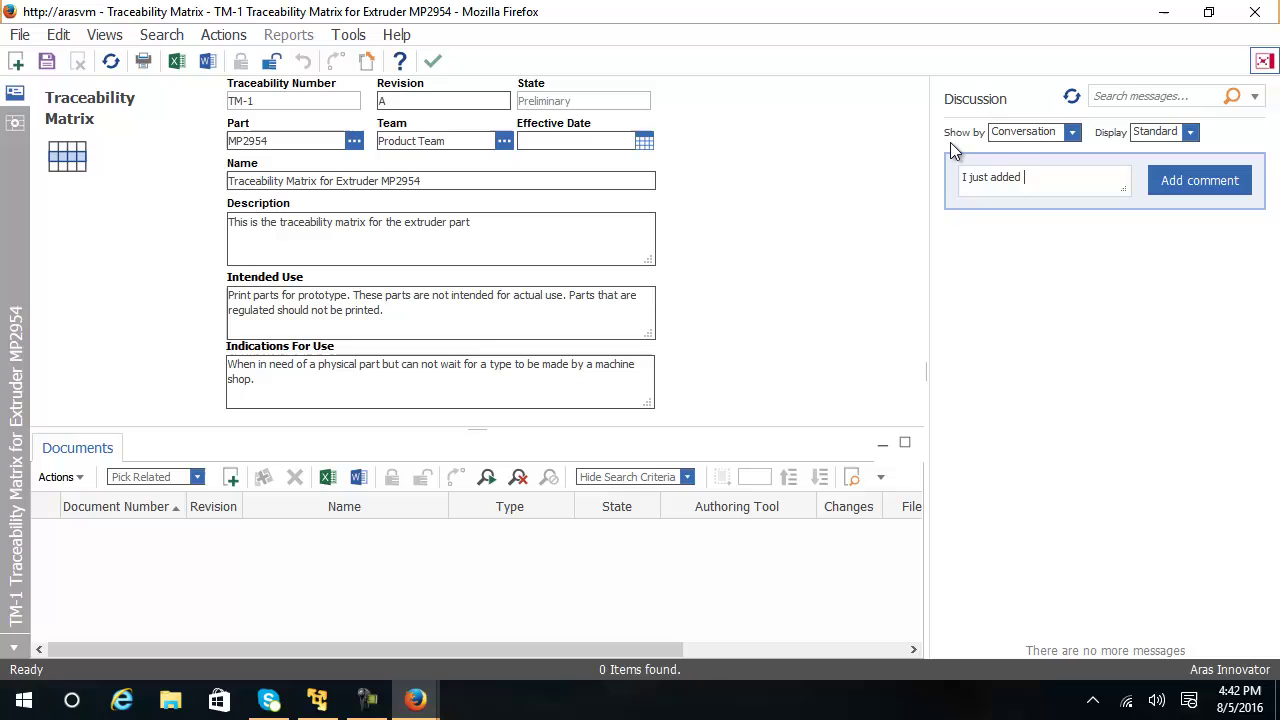
text(the )
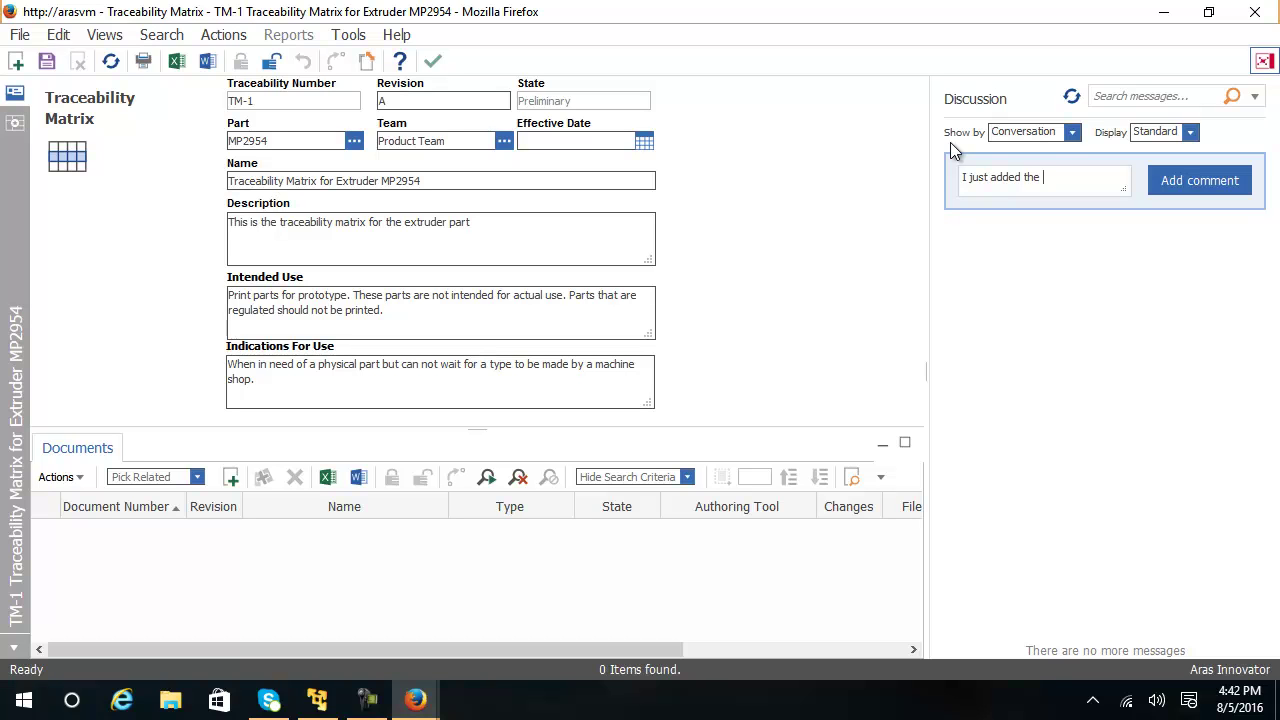
text(intended use)
click(1168, 182)
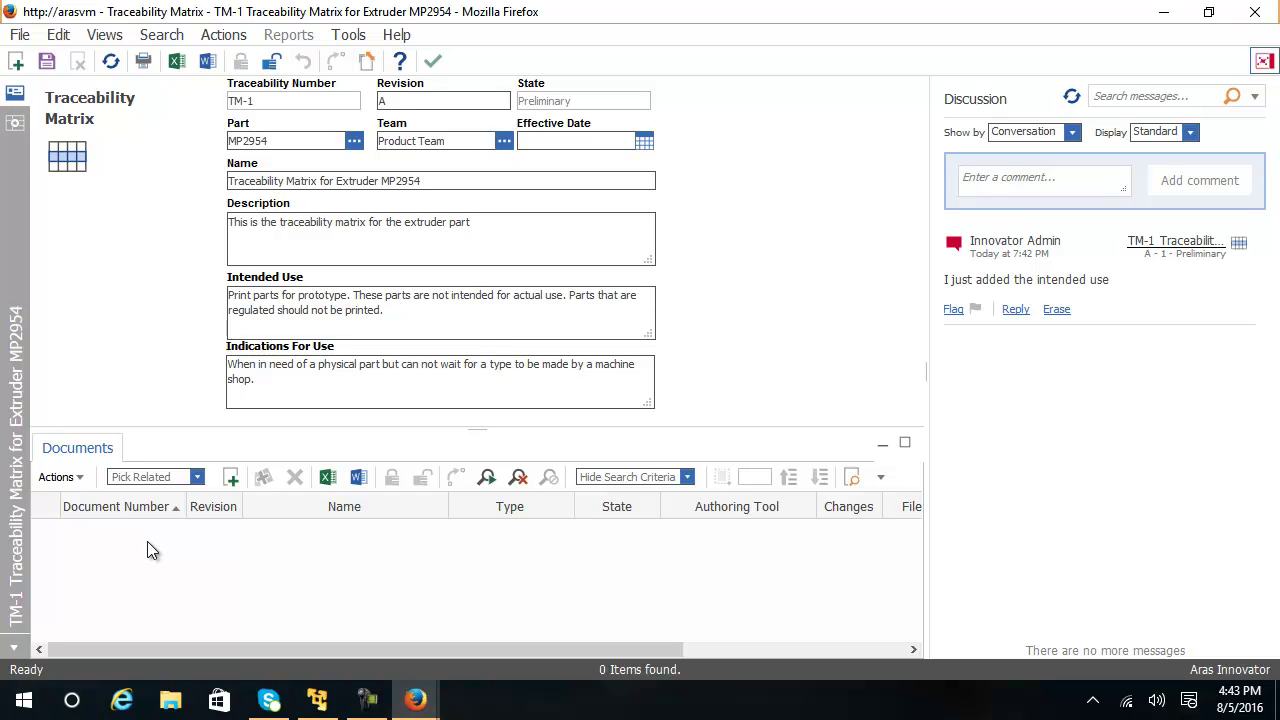
Step: Switch TM-1 to its matrix grid view and give the grid more room by hiding the discussion and narrowing the tree
click(15, 122)
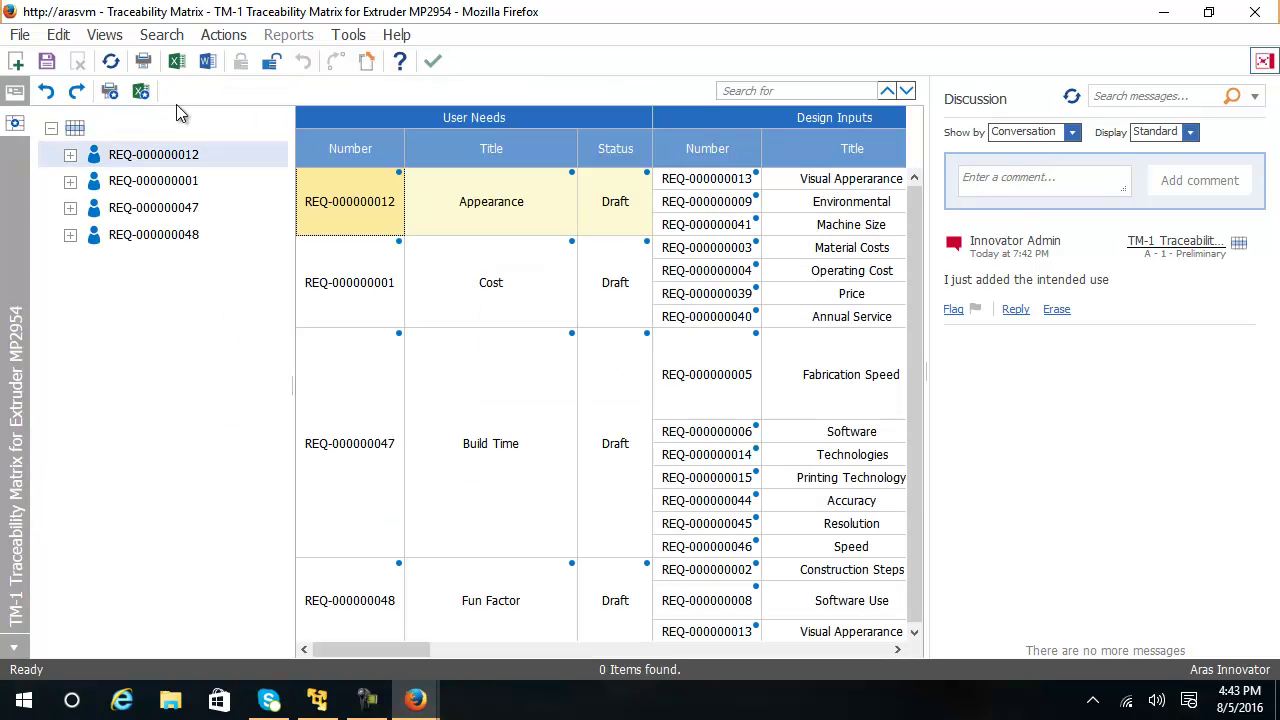
click(1265, 61)
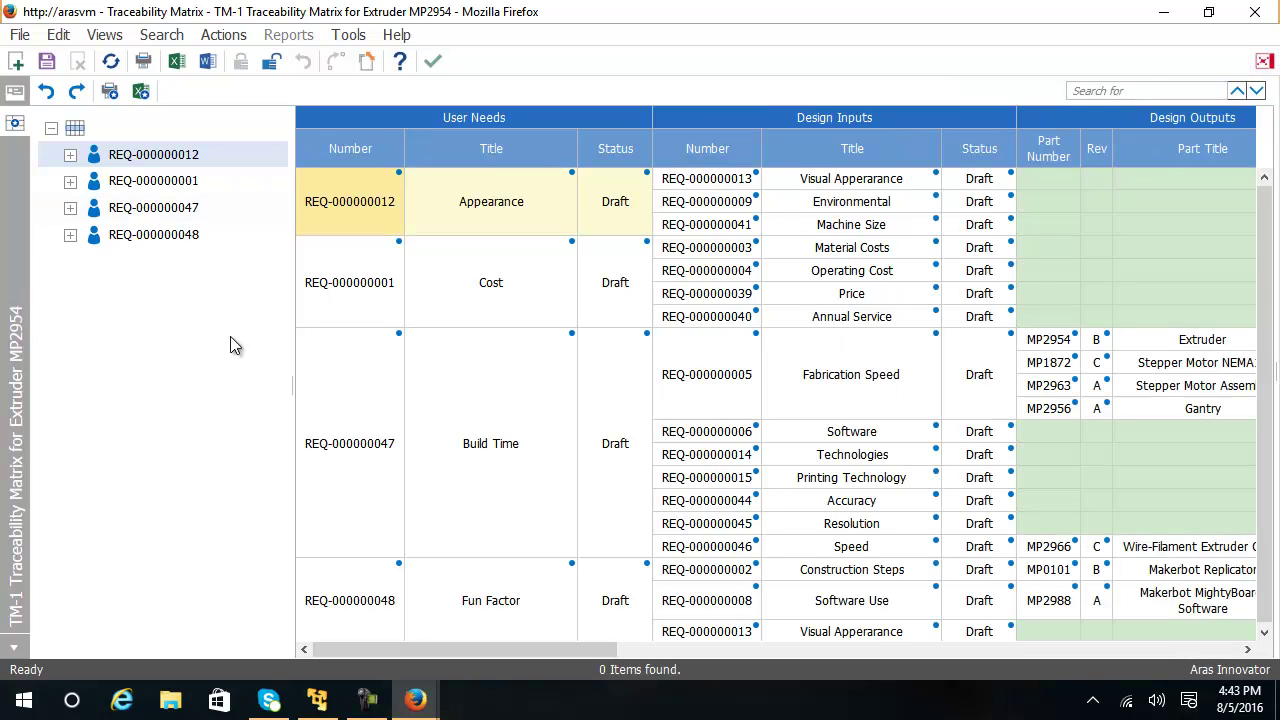
drag(279, 380, 212, 375)
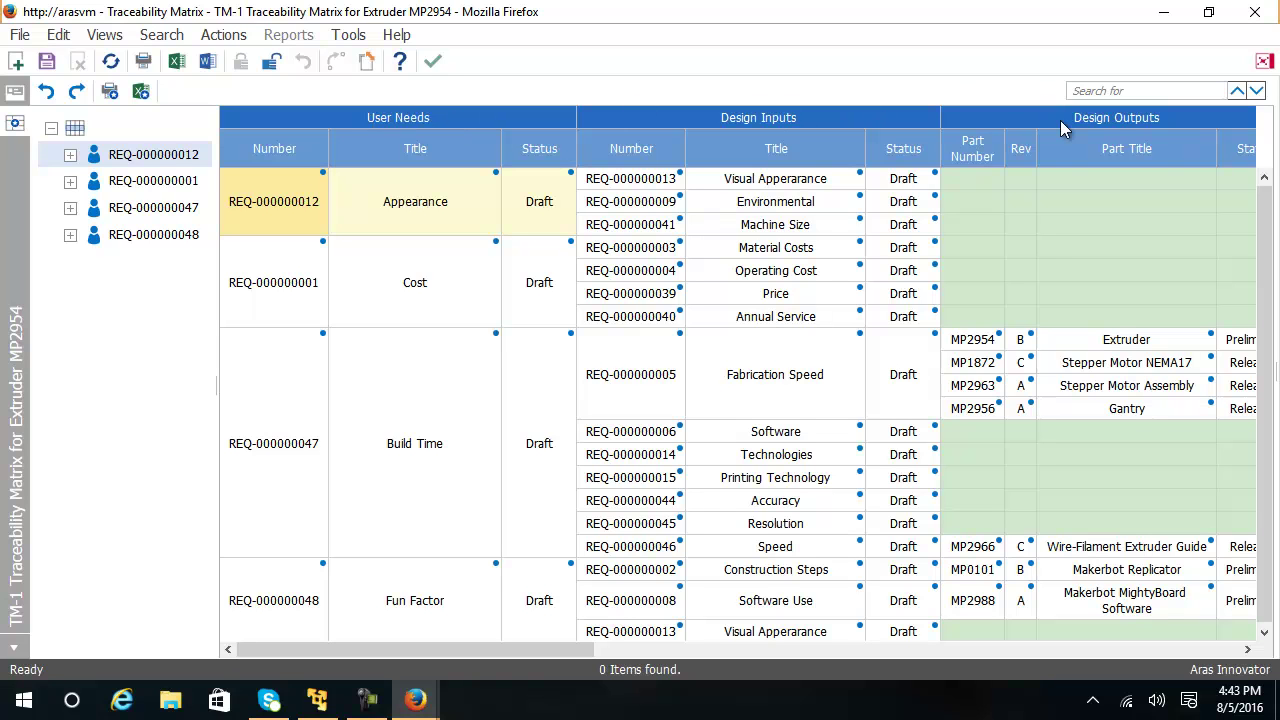
Step: Look through the column groups from Verification Plan to Results and collapse the Validation Plan group
drag(585, 647, 1027, 668)
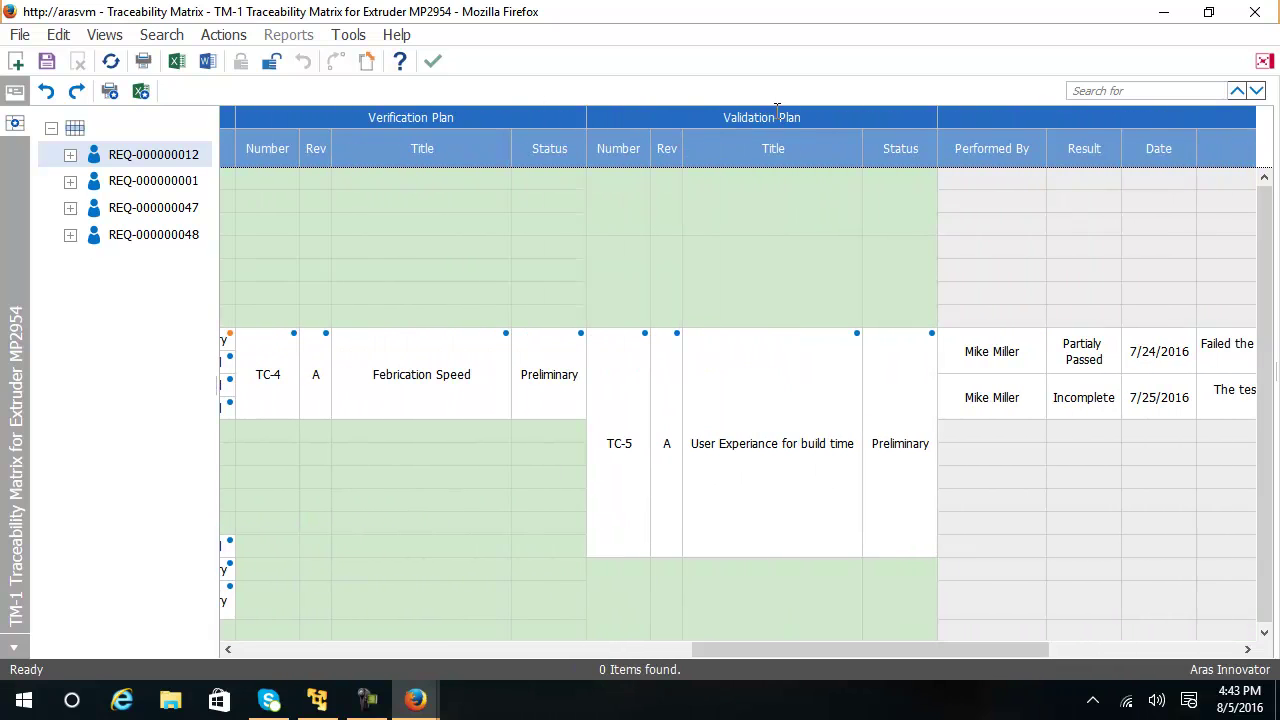
drag(856, 647, 989, 659)
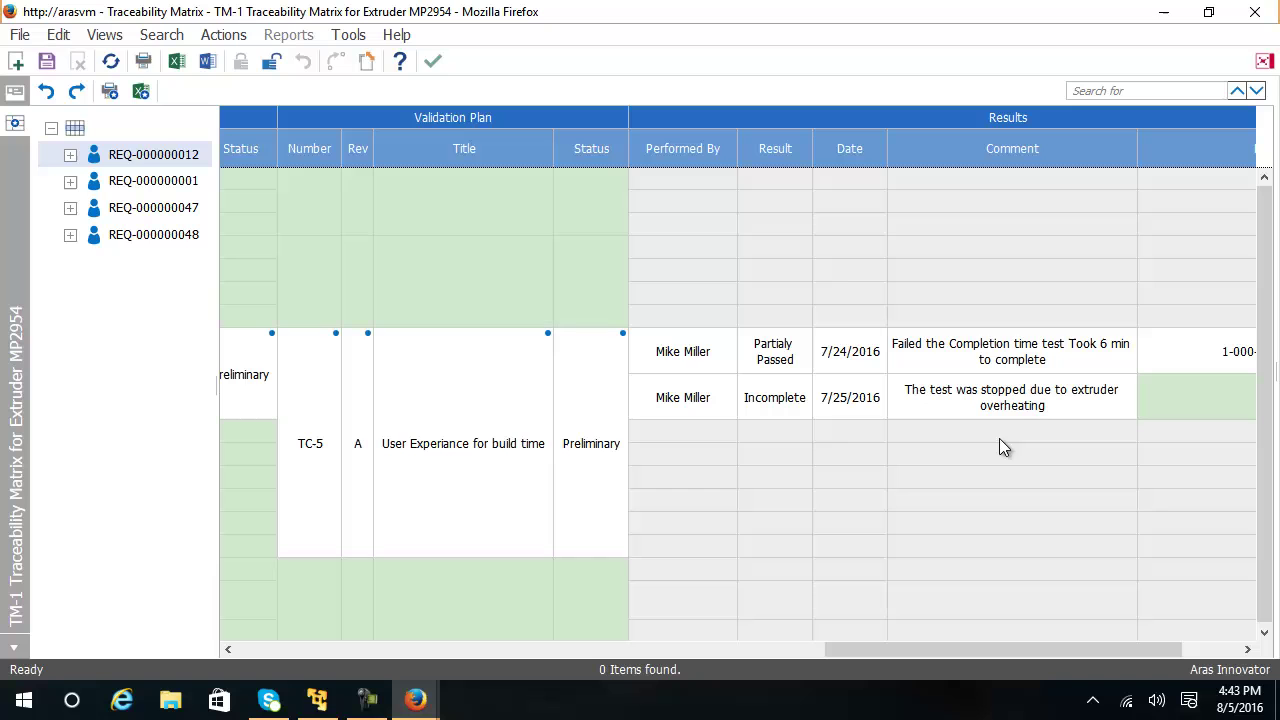
drag(1026, 655, 774, 609)
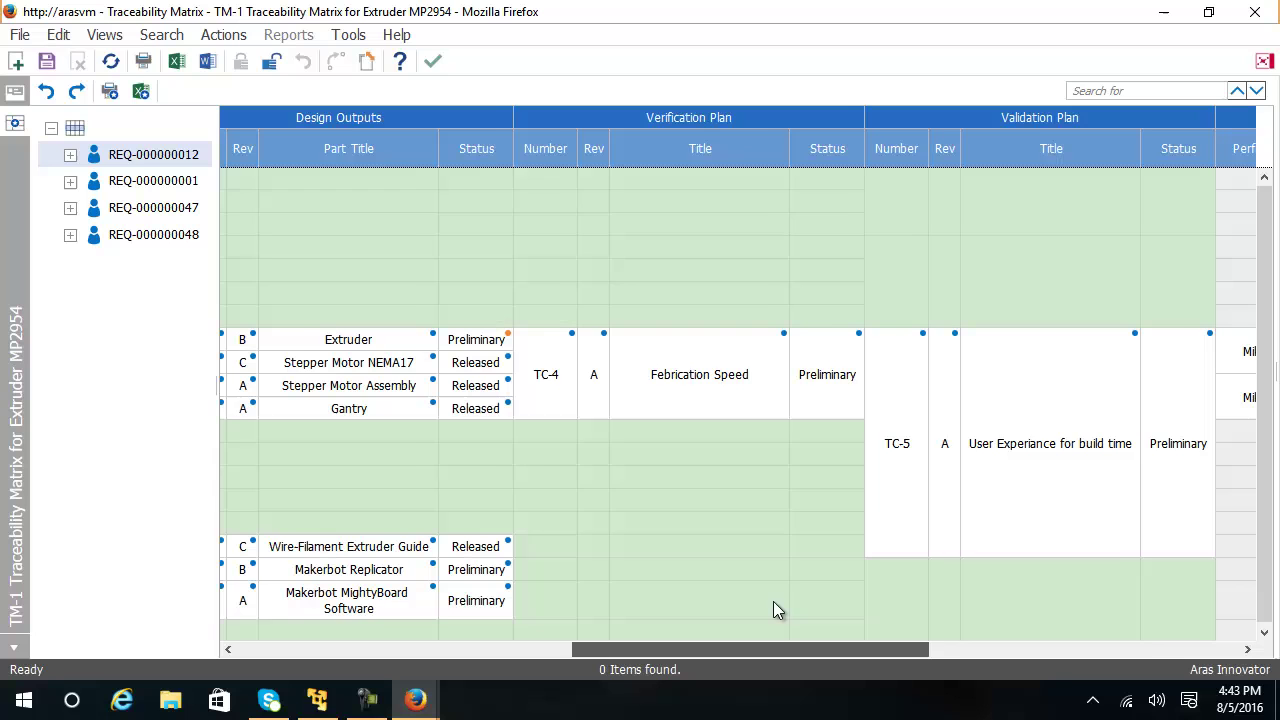
right_click(1047, 120)
click(1055, 126)
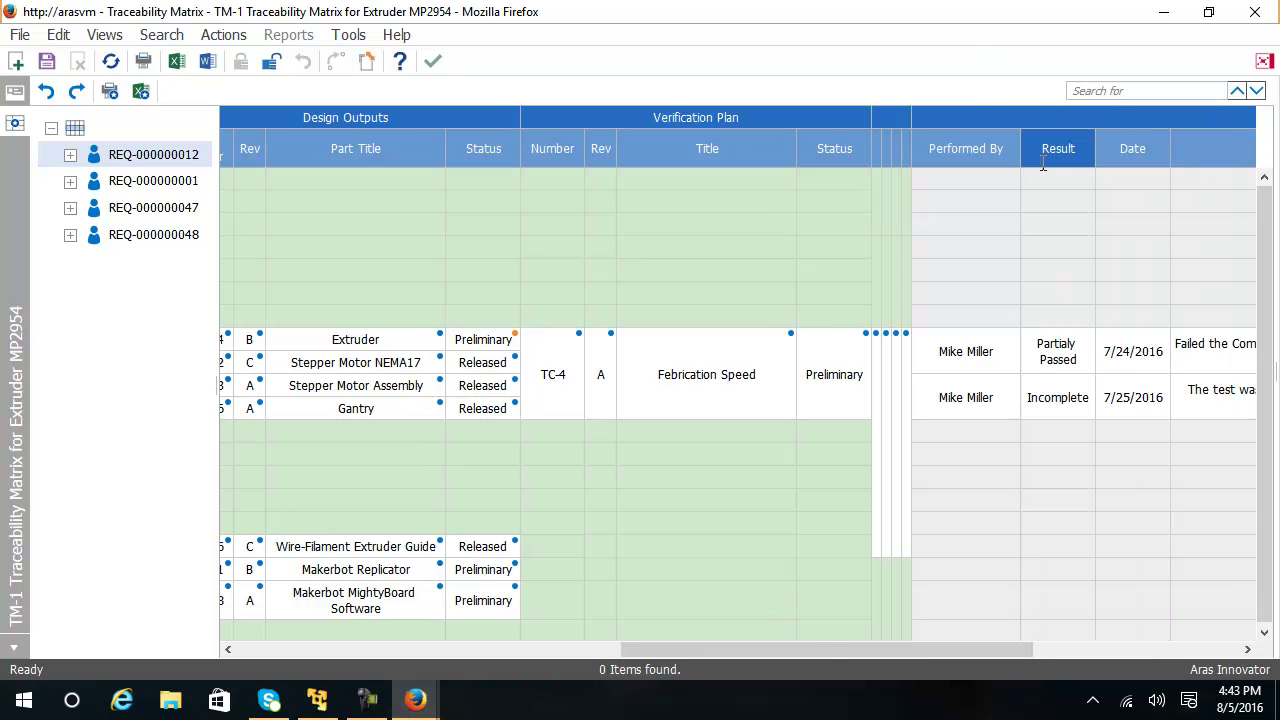
Step: View the requirement referenced by the Fabrication Speed design input under the Build Time user need, and close its window
drag(799, 650, 408, 665)
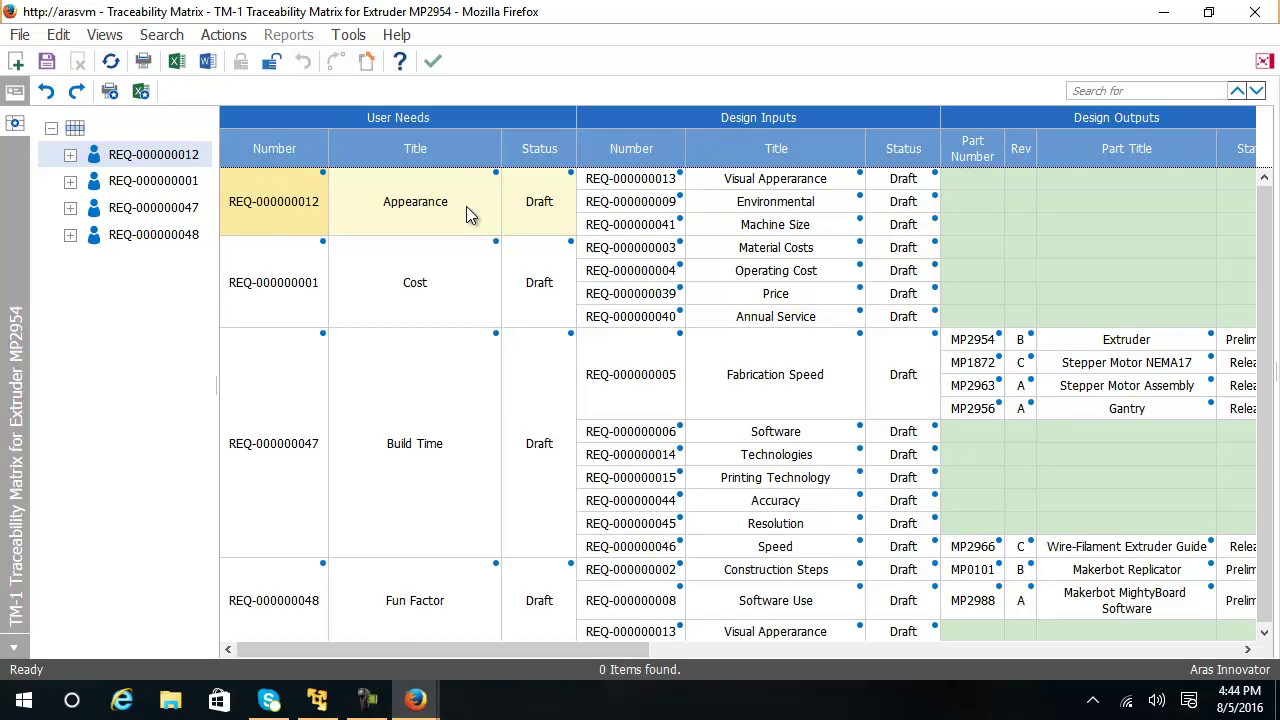
click(467, 449)
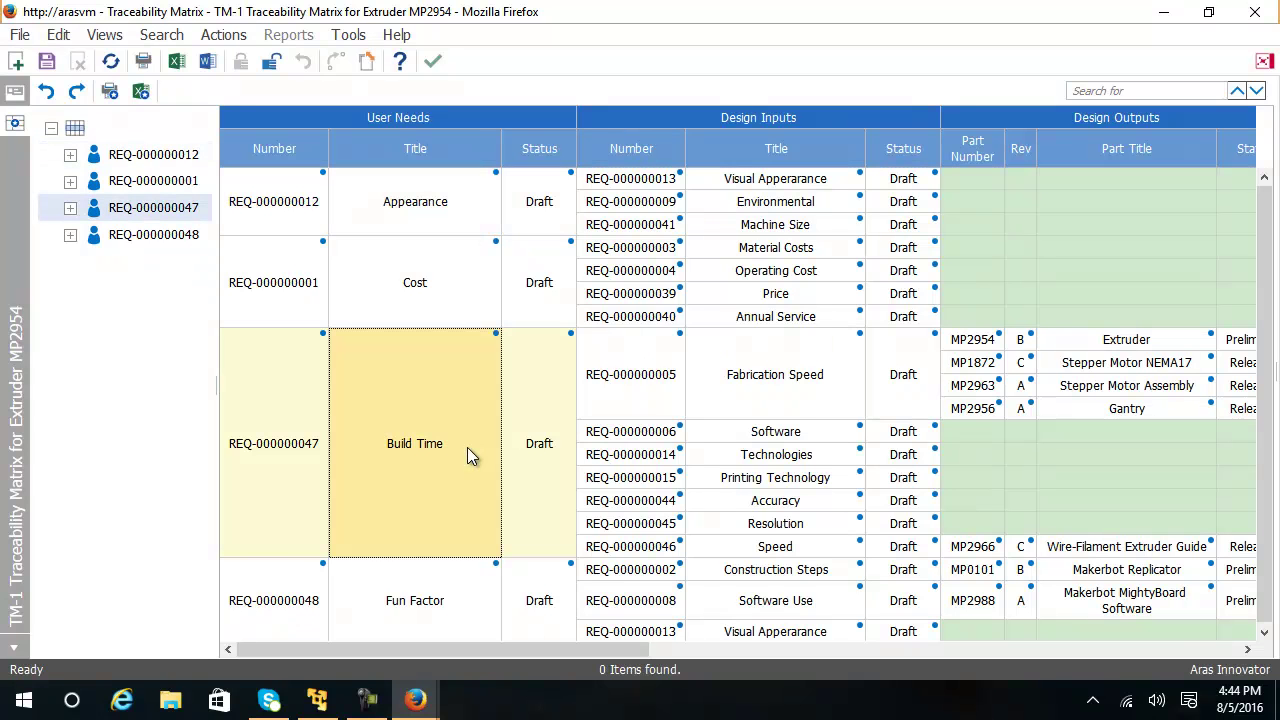
key(Right)
key(Right)
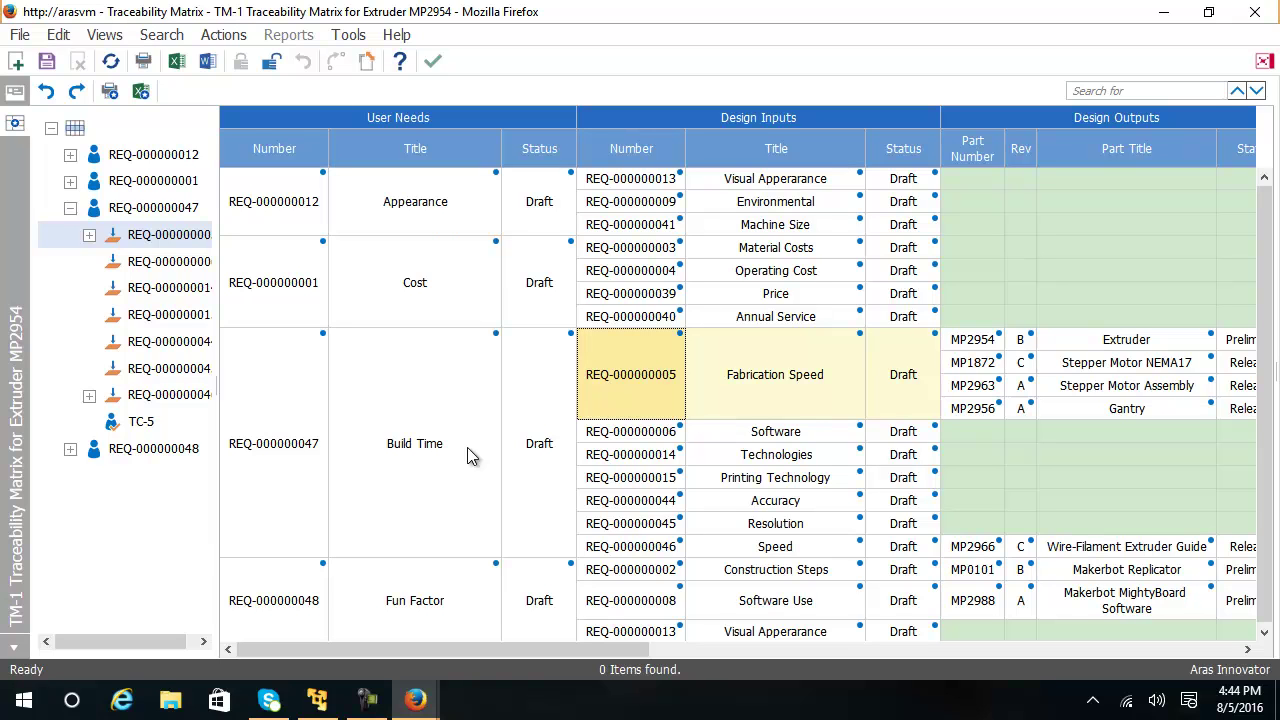
right_click(632, 381)
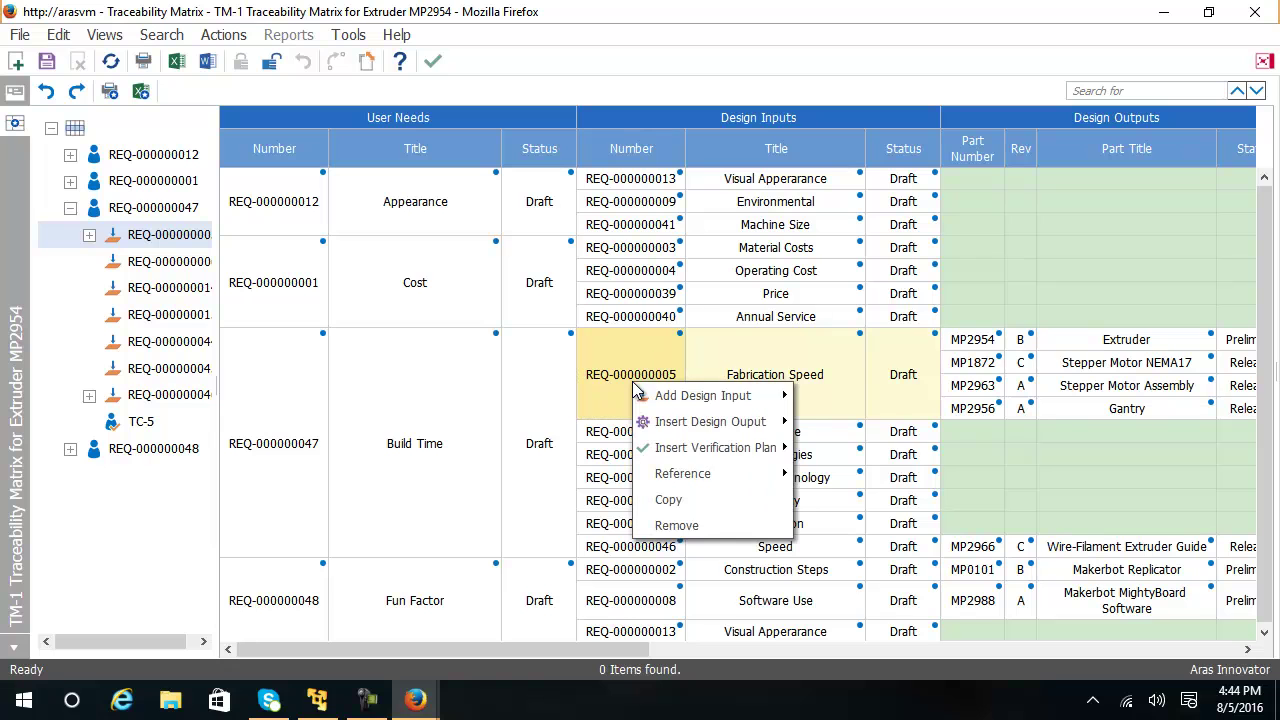
mouse_move(728, 478)
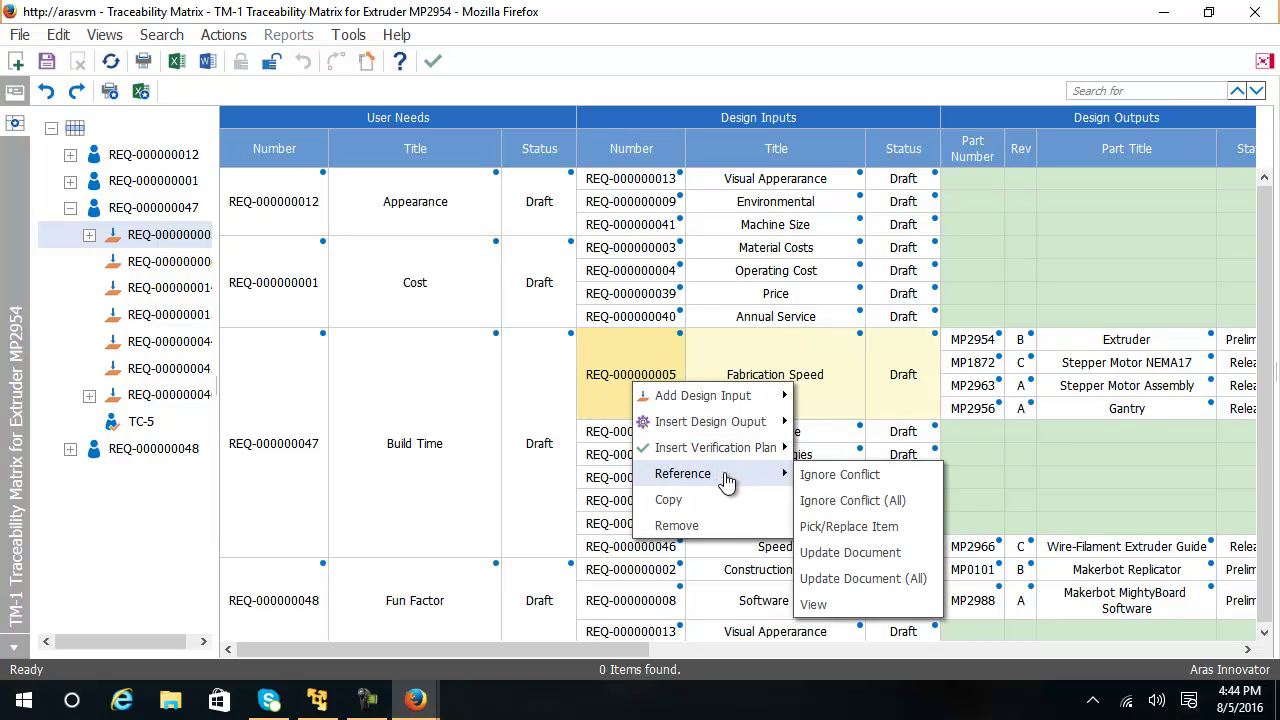
click(843, 608)
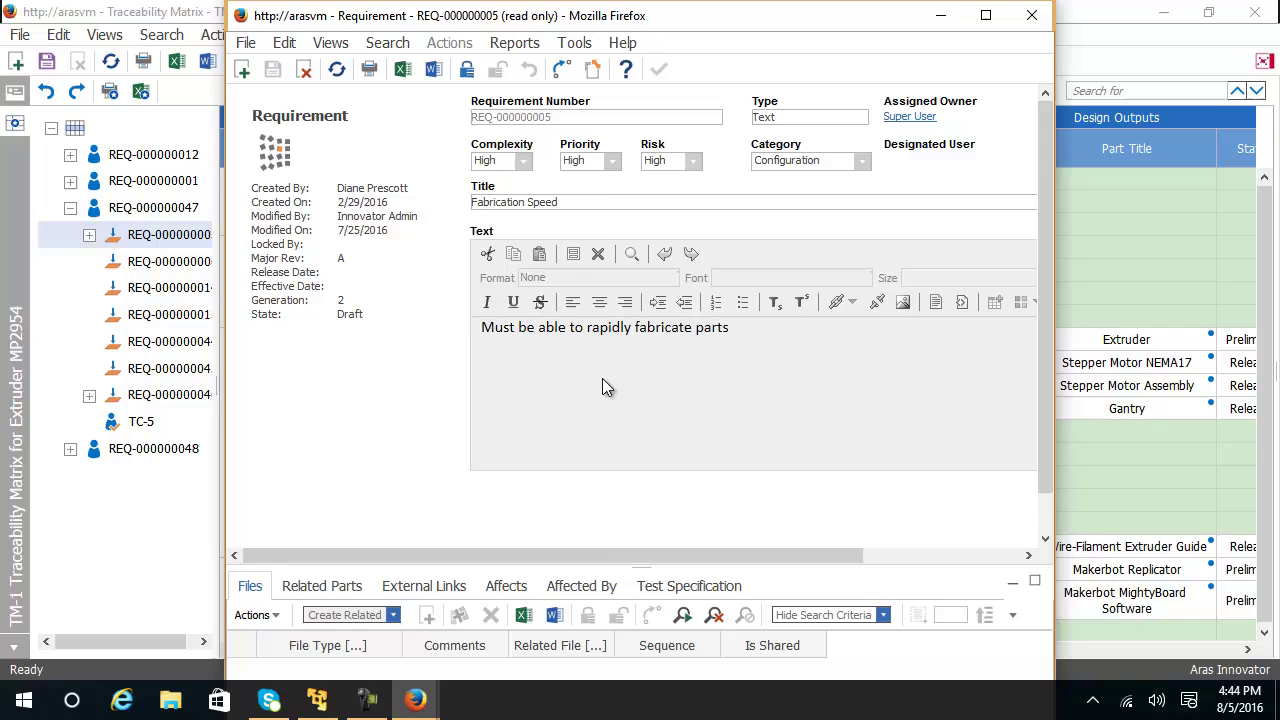
click(1031, 15)
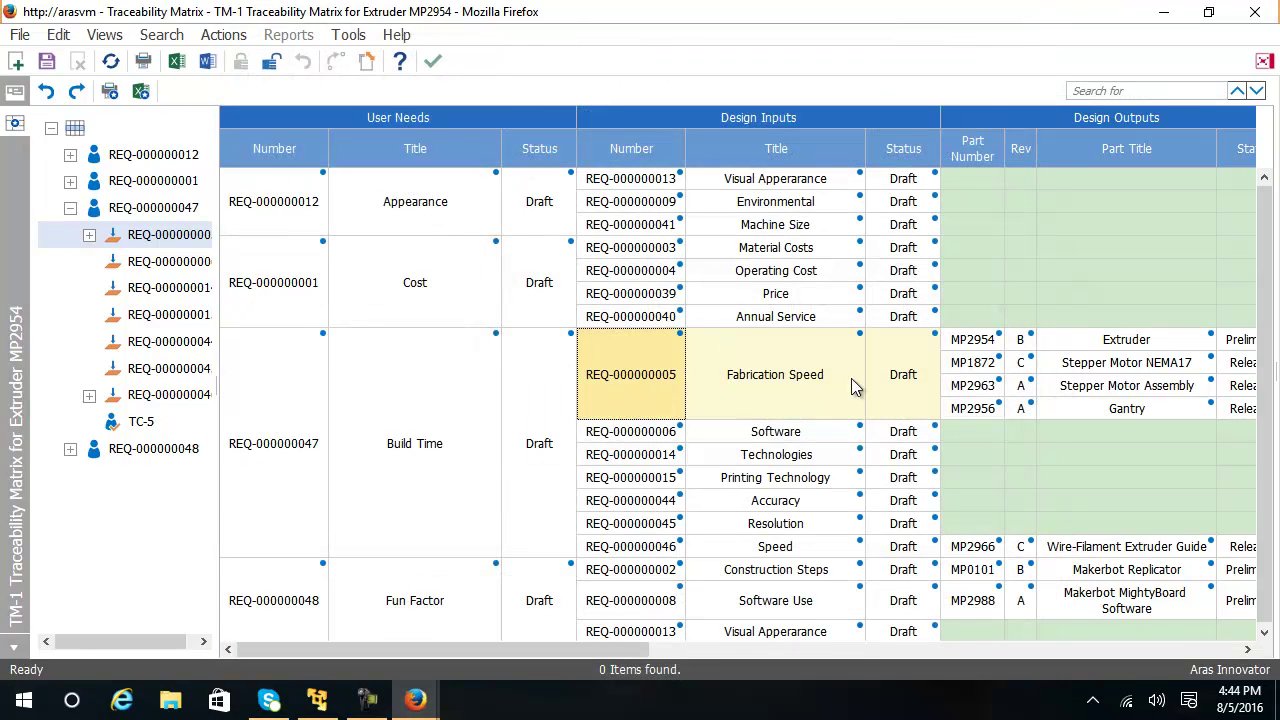
Step: Examine the part number, revision, title and status of the Extruder design output linked to Fabrication Speed
click(880, 390)
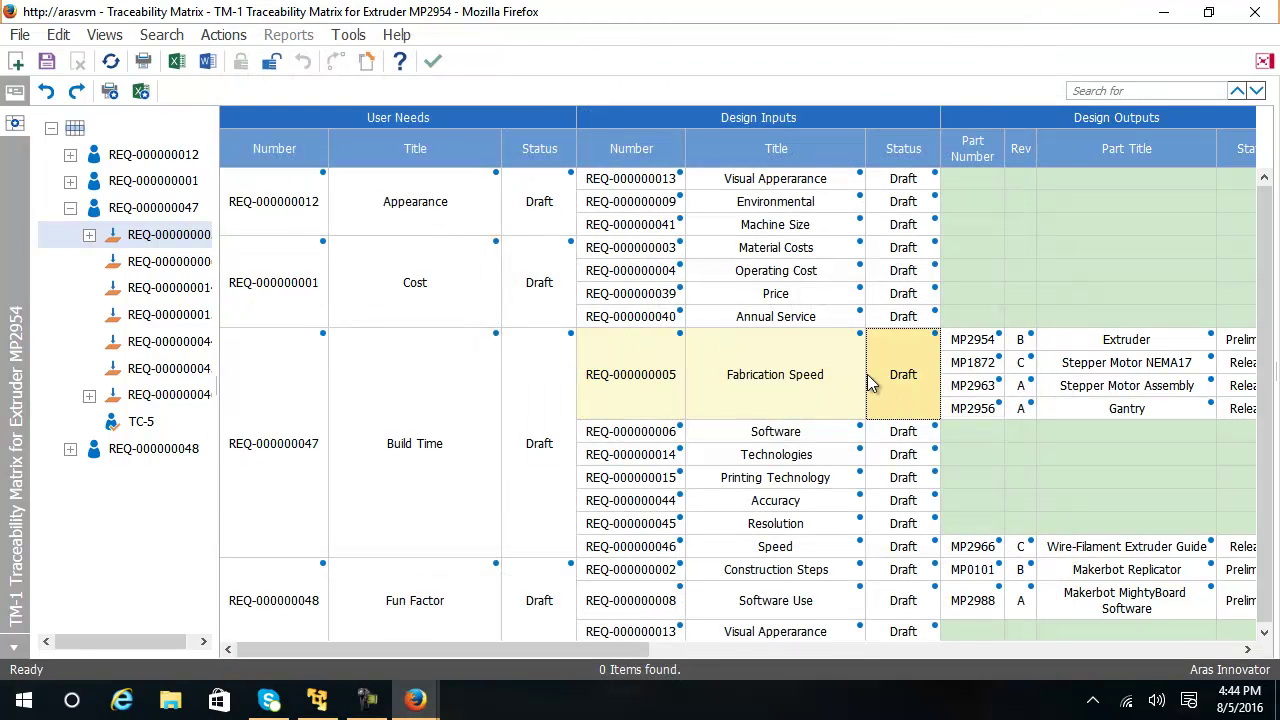
key(Right)
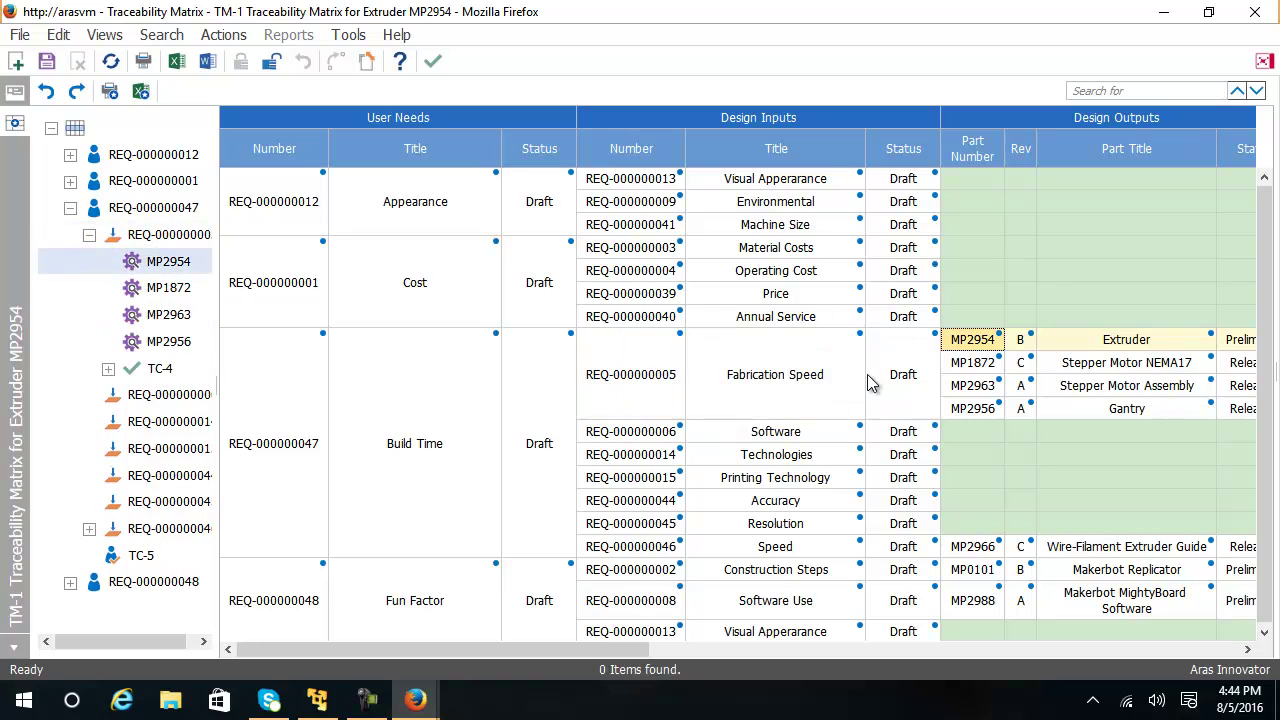
key(Right)
key(Right)
key(Right)
key(Right)
key(Left)
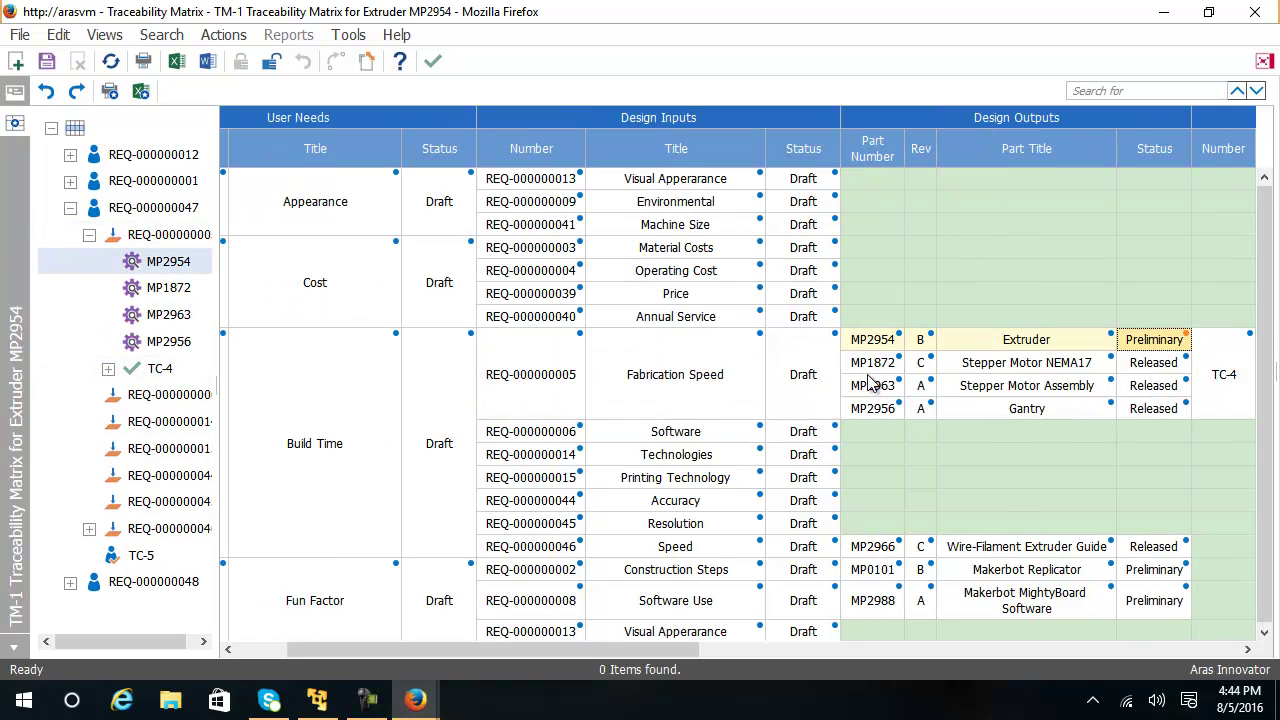
key(Left)
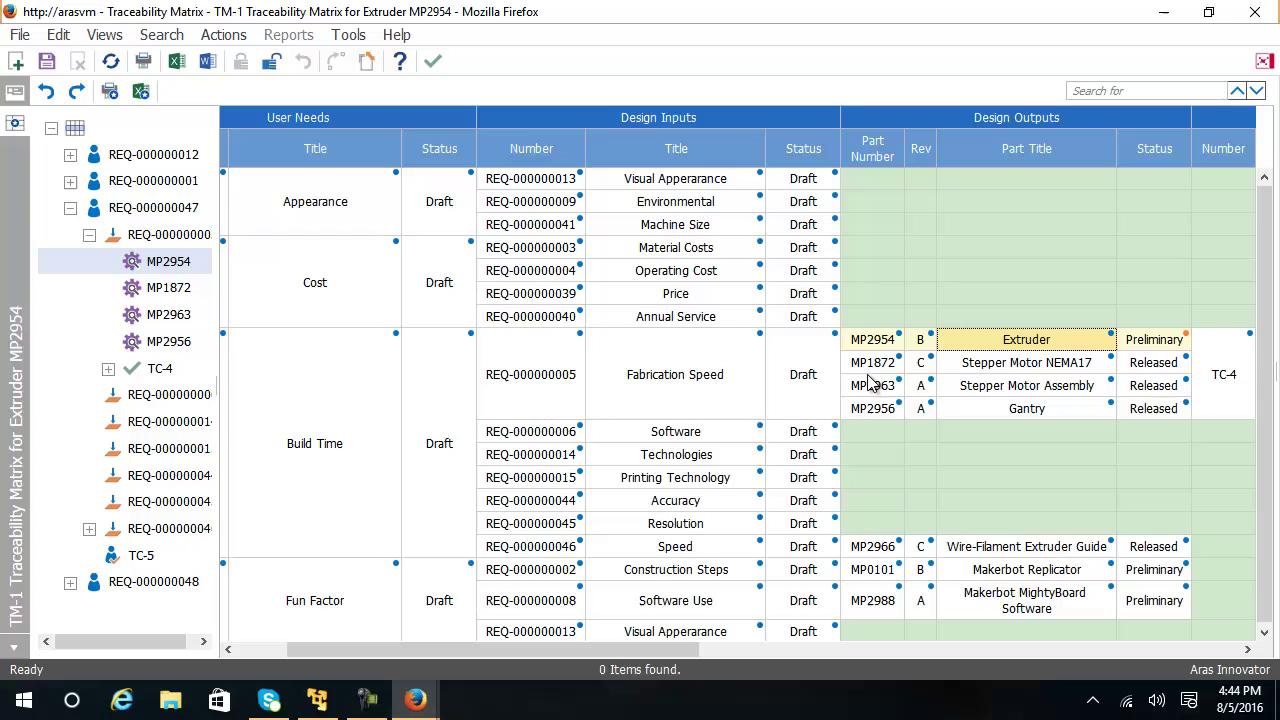
key(Left)
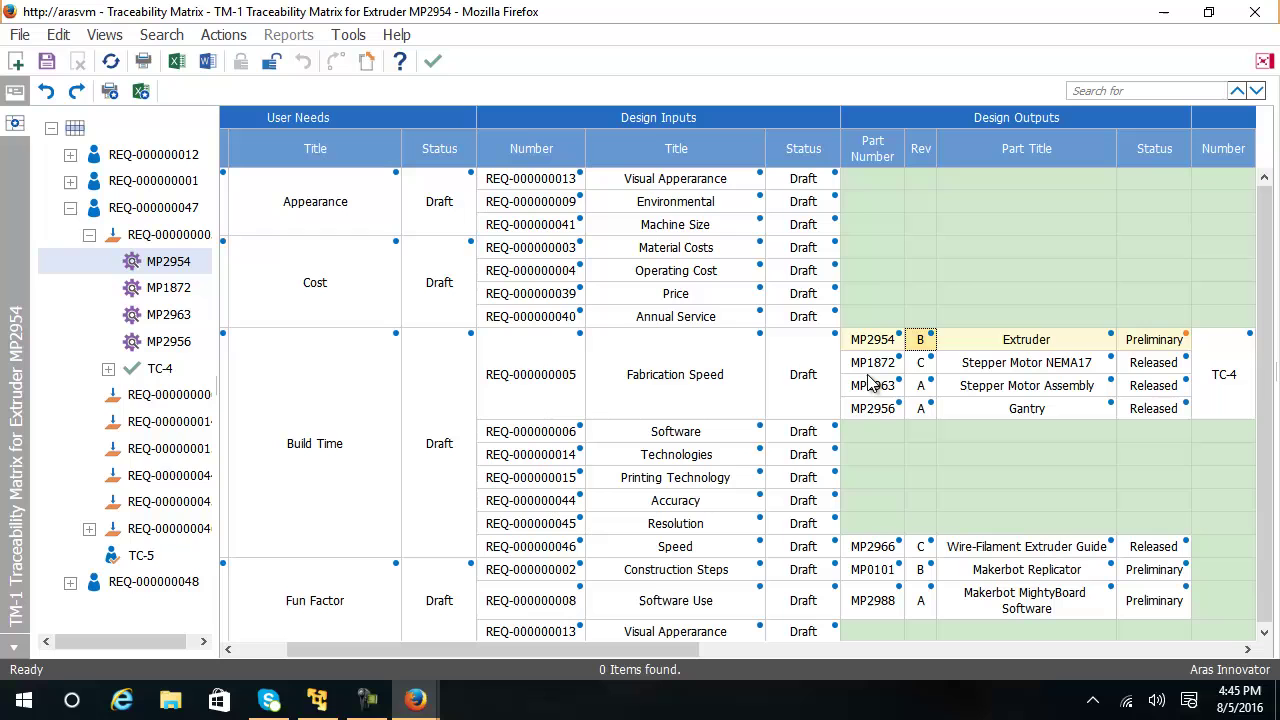
key(Right)
key(Right)
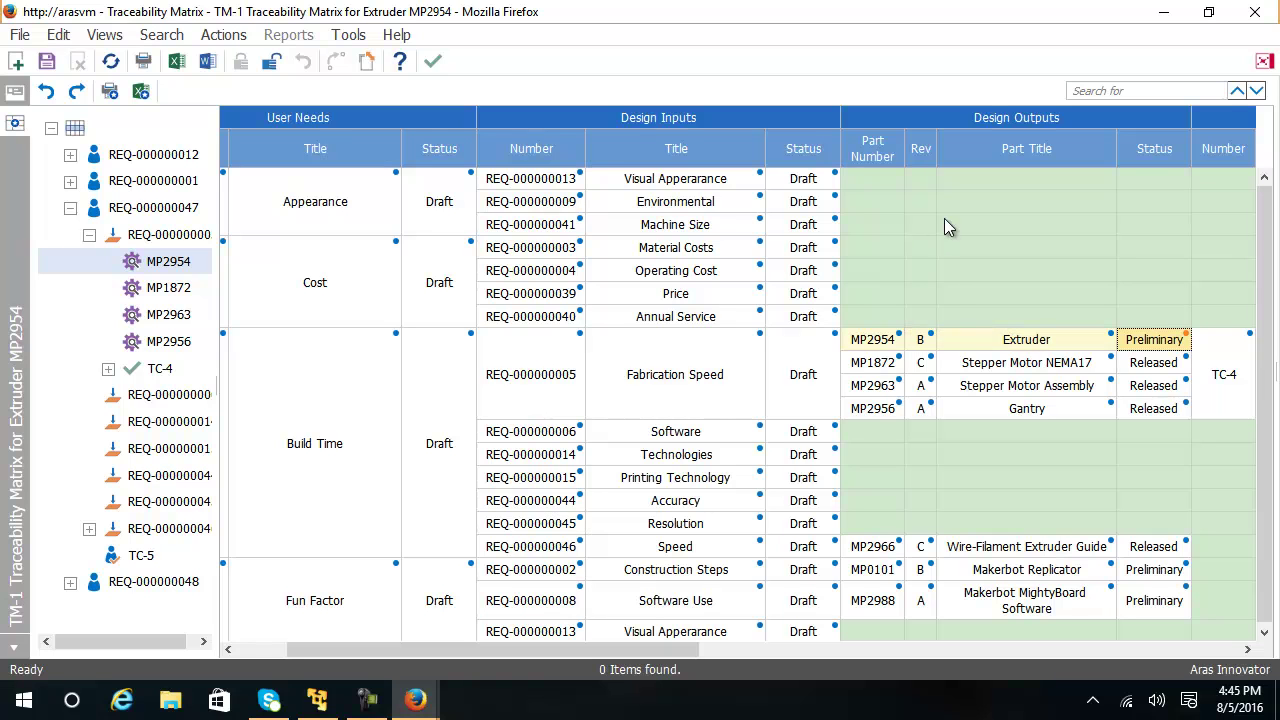
Step: Collapse the Design Outputs column group of the matrix
click(1005, 128)
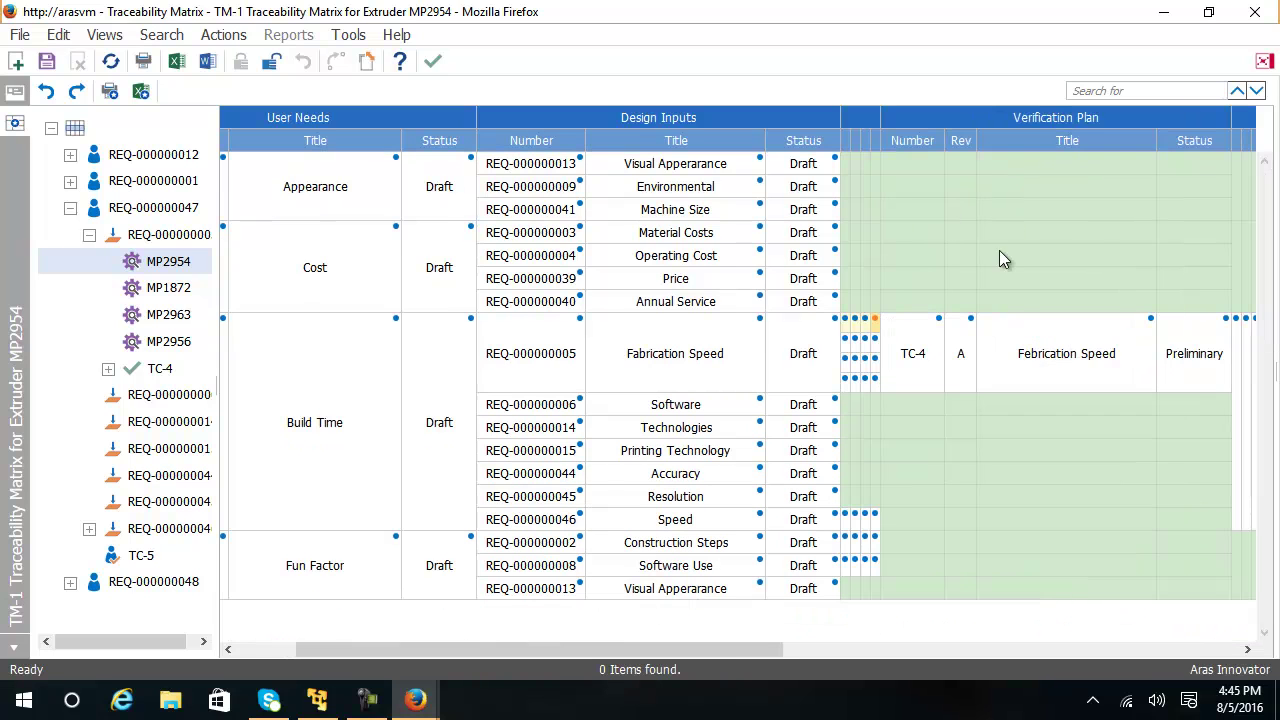
drag(670, 650, 773, 650)
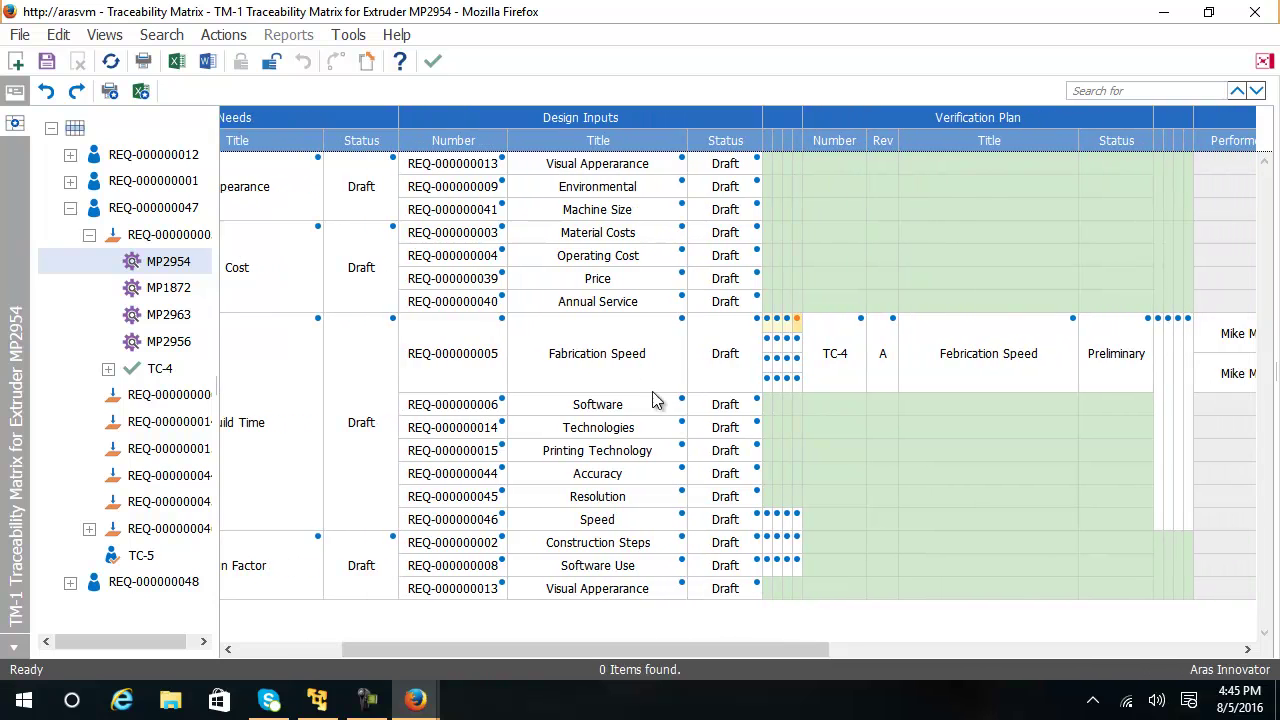
Step: Go from the Fabrication Speed design input to its verification plan TC-4 and view the referenced test specification
click(622, 355)
key(Right)
key(Right)
key(Right)
key(Right)
key(Right)
key(Right)
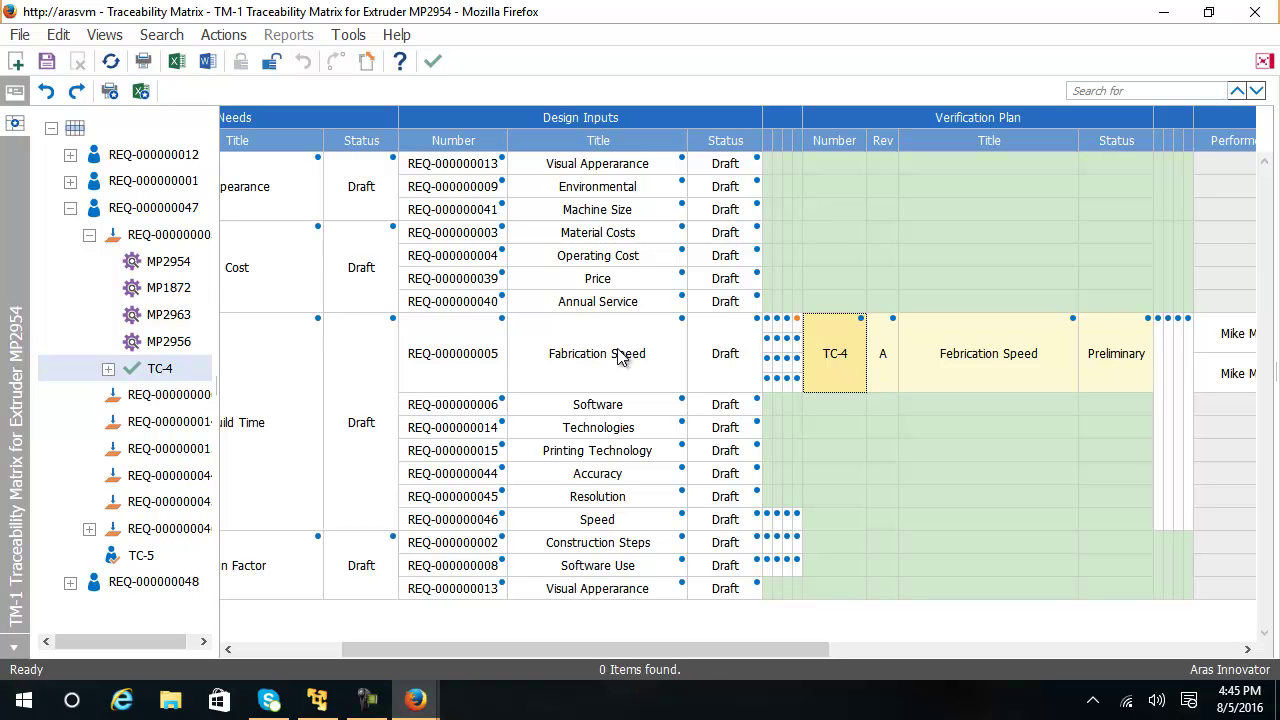
right_click(848, 370)
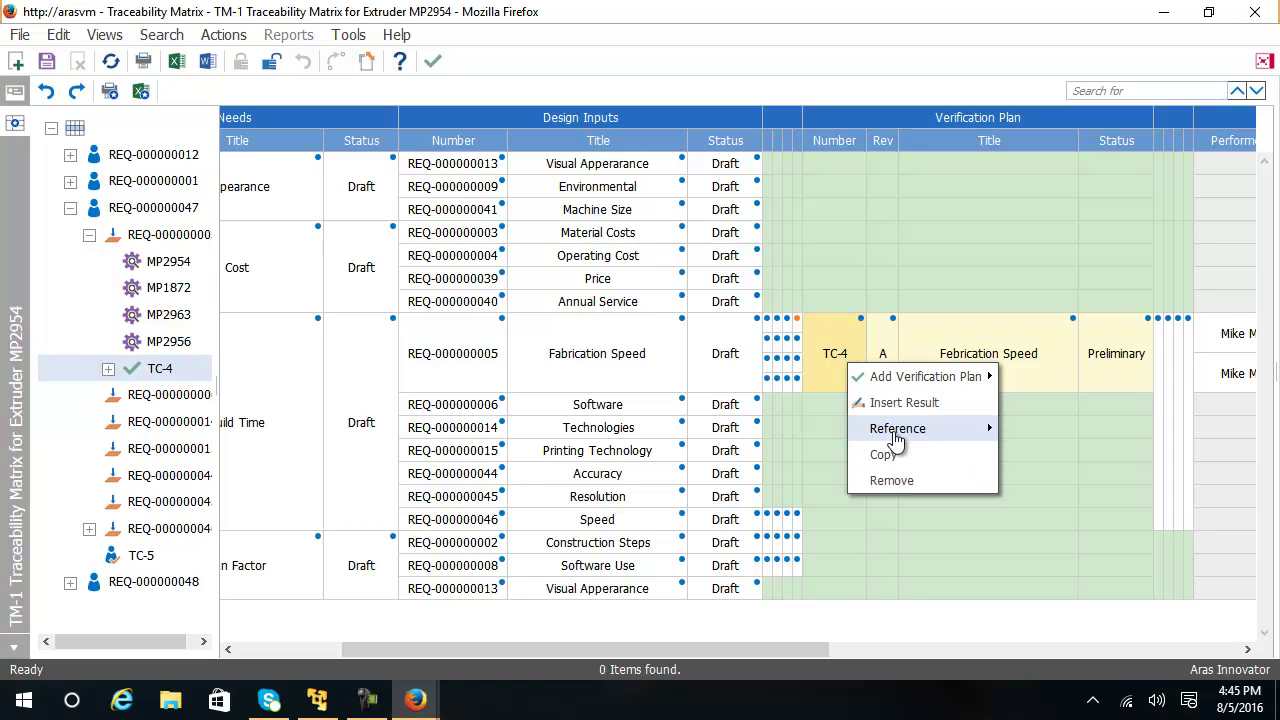
mouse_move(896, 440)
click(1045, 563)
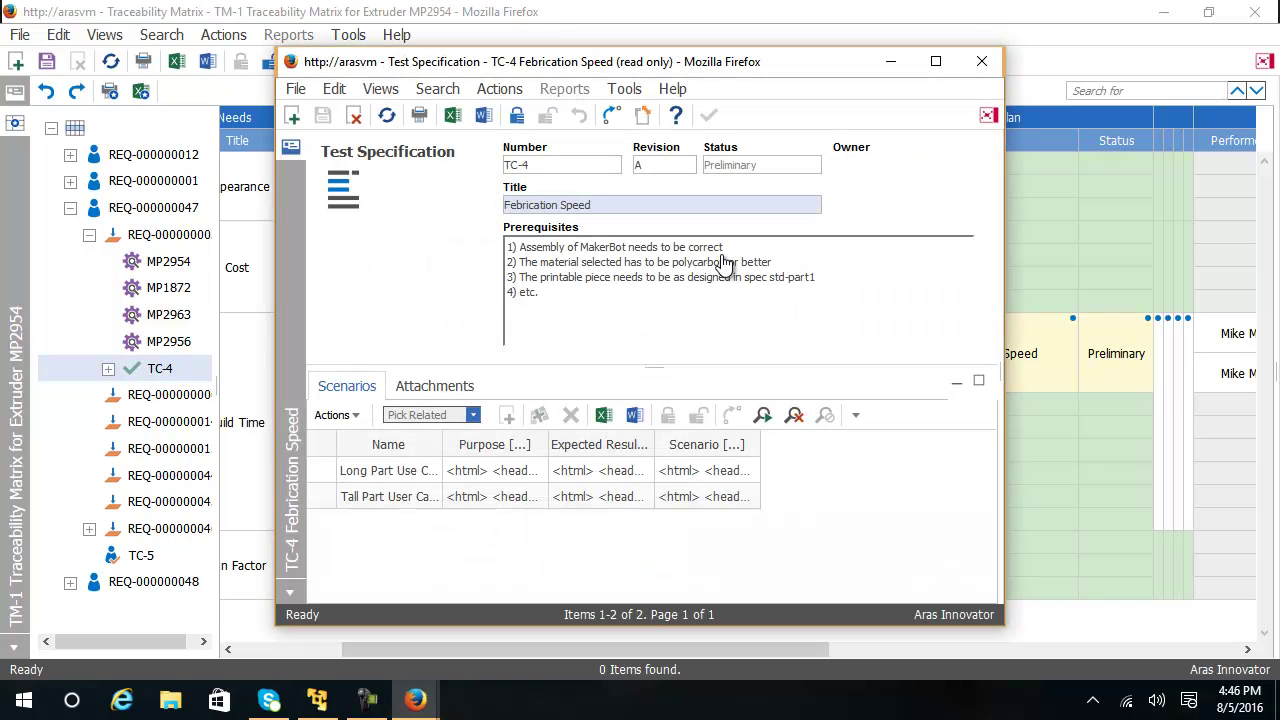
Step: View the Long Part Use Case scenario of test specification TC-4, and close the scenario and specification windows
right_click(403, 479)
click(432, 487)
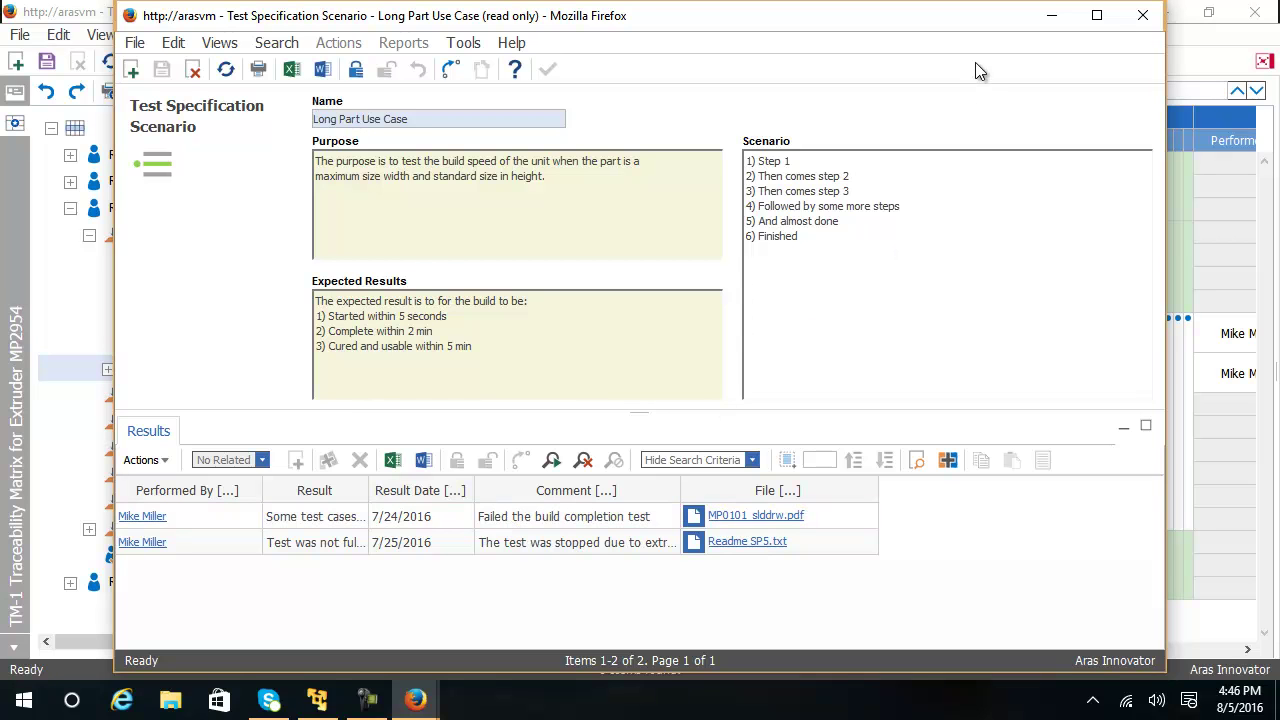
click(1146, 22)
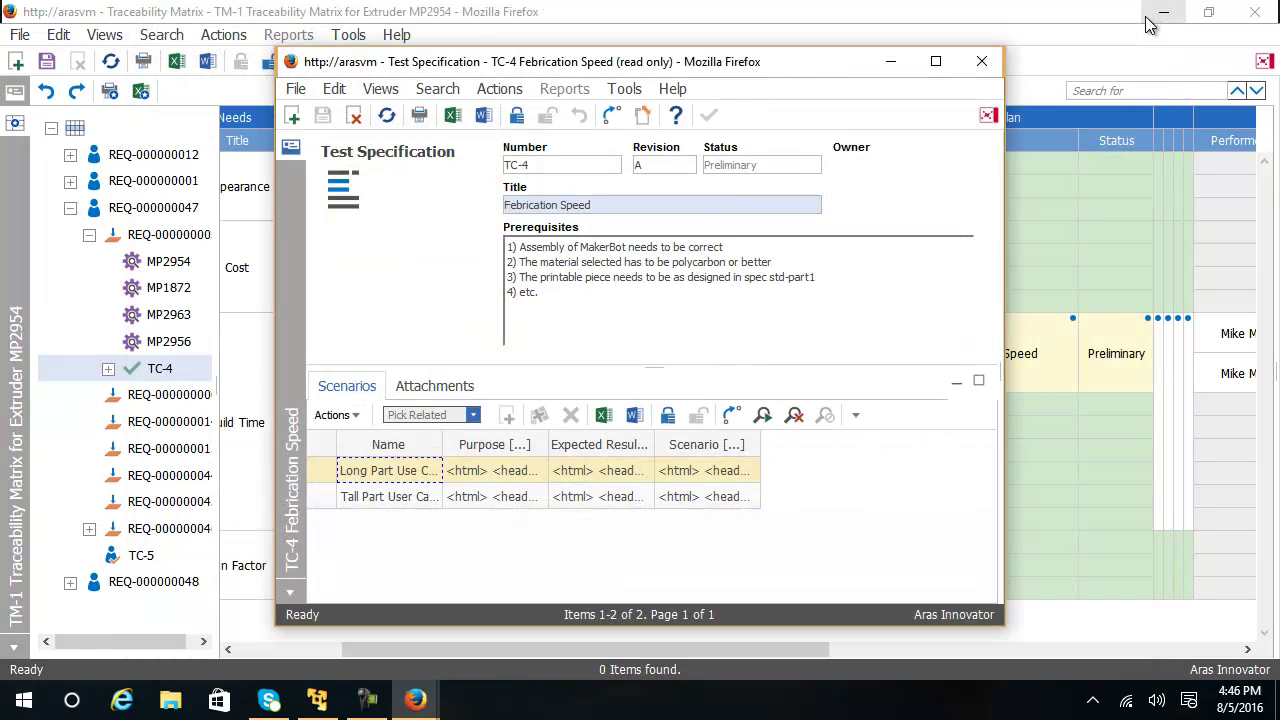
click(999, 62)
Step: Export the traceability matrix as an Excel report and open it with Microsoft Excel
drag(735, 648, 1124, 667)
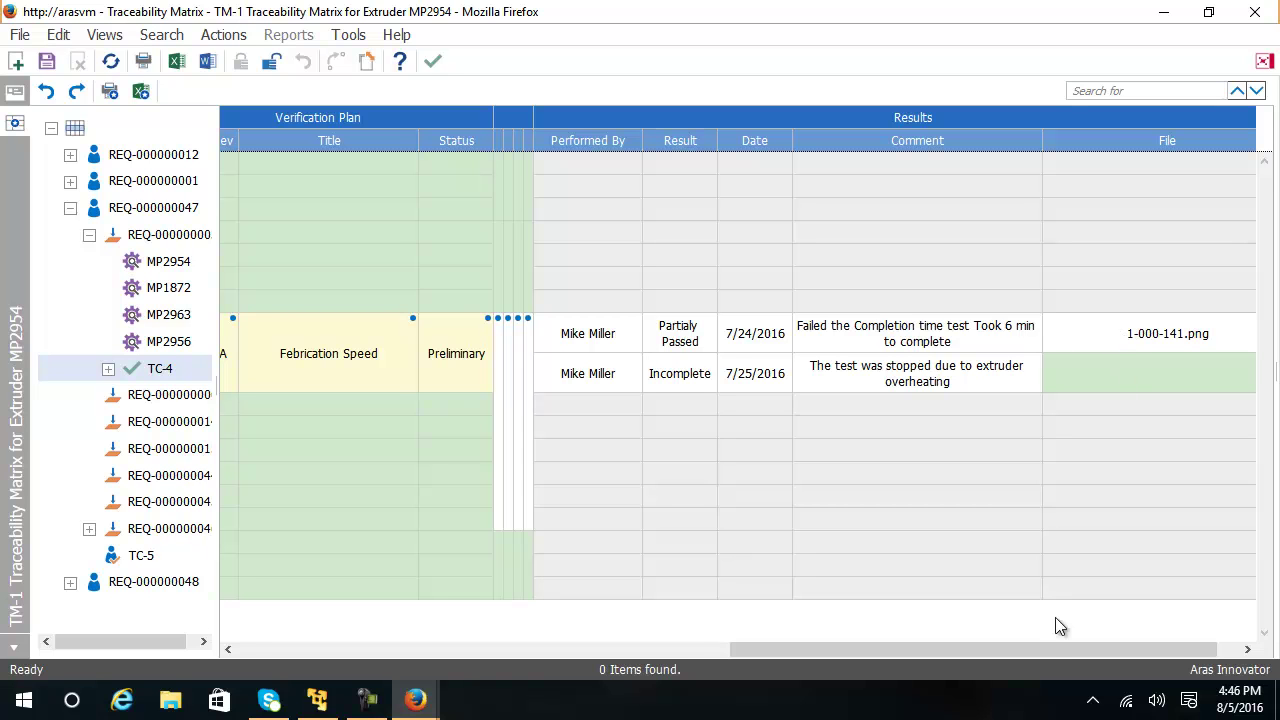
drag(1007, 647, 513, 650)
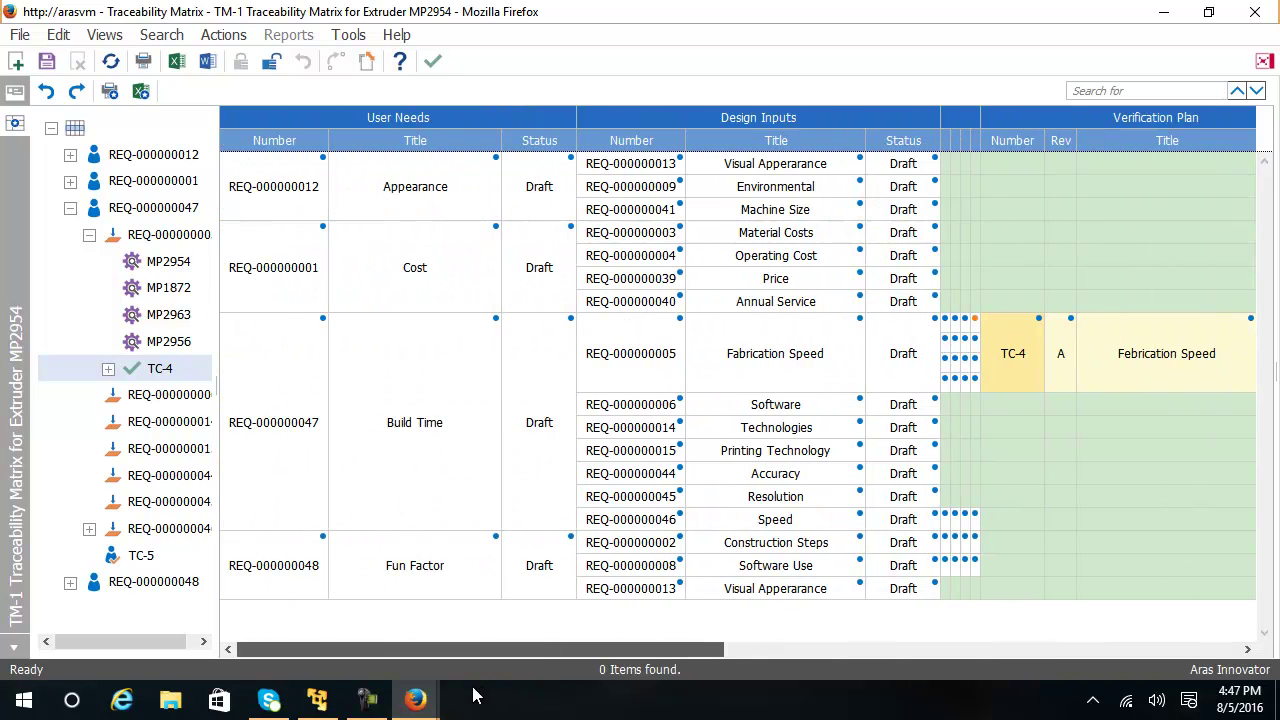
click(140, 97)
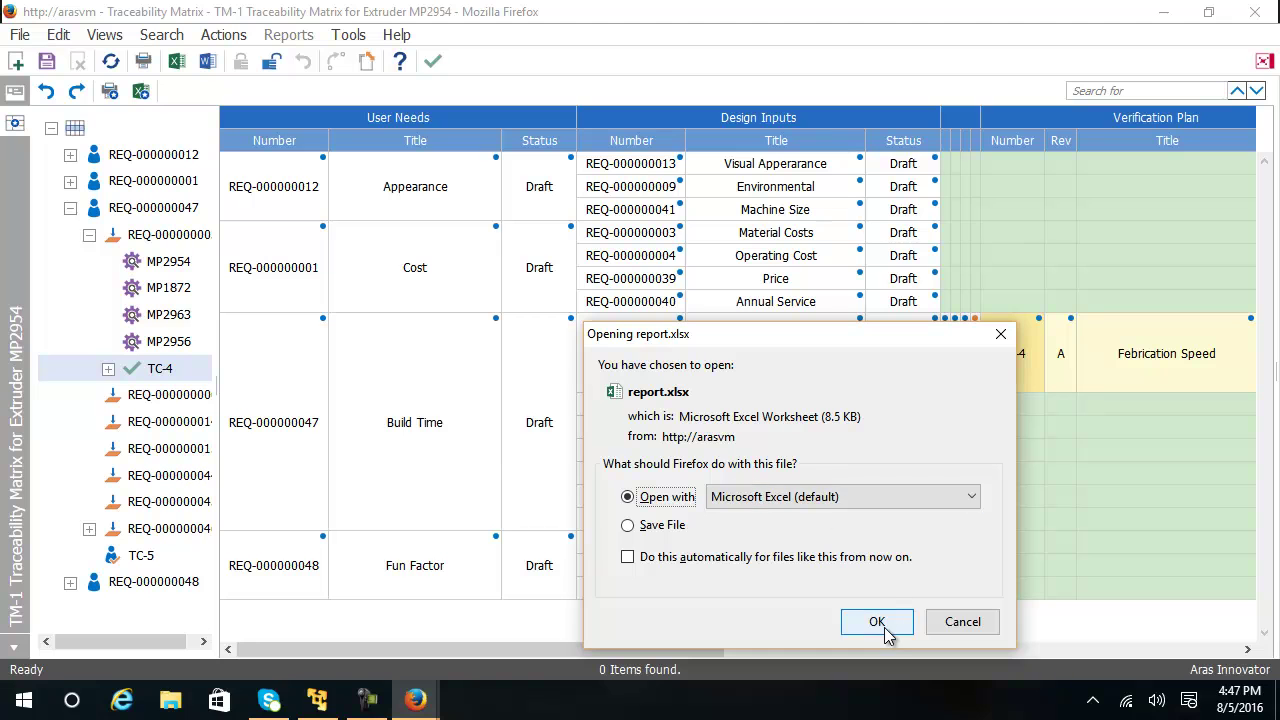
click(877, 621)
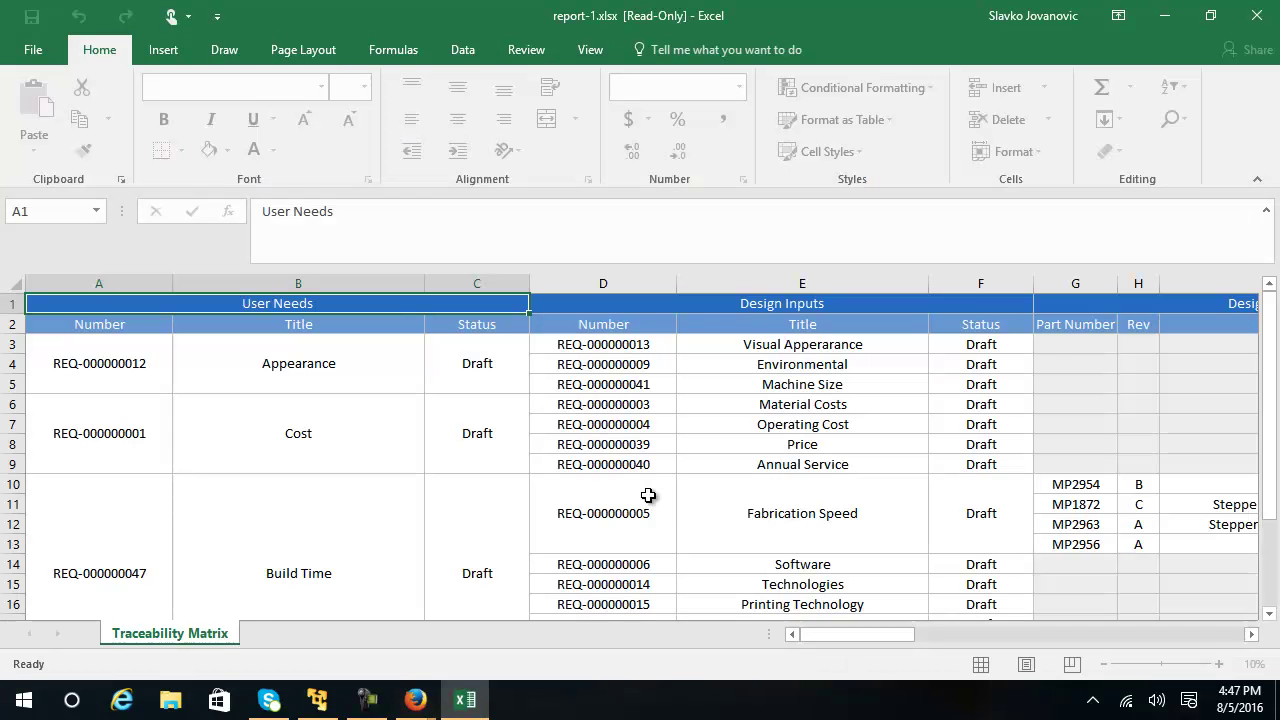
Step: Look over the exported Traceability Matrix sheet and close the workbook
drag(1271, 443, 1272, 300)
drag(880, 634, 857, 709)
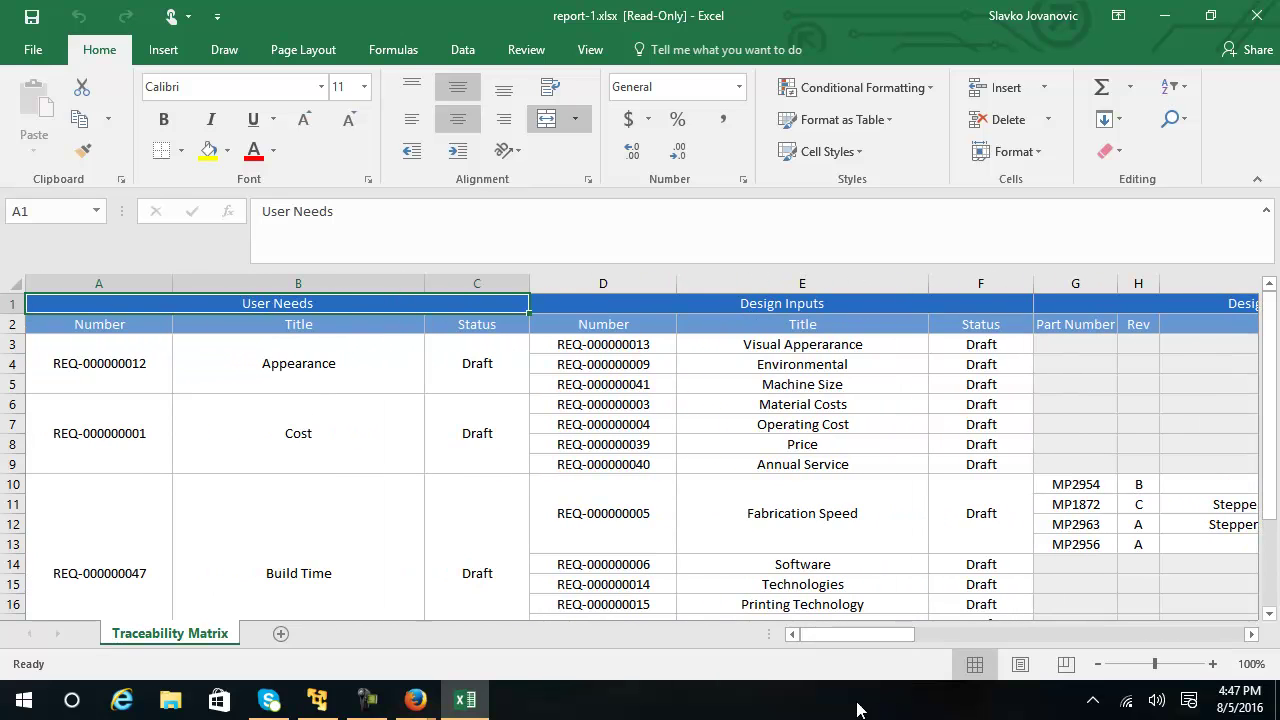
click(1259, 17)
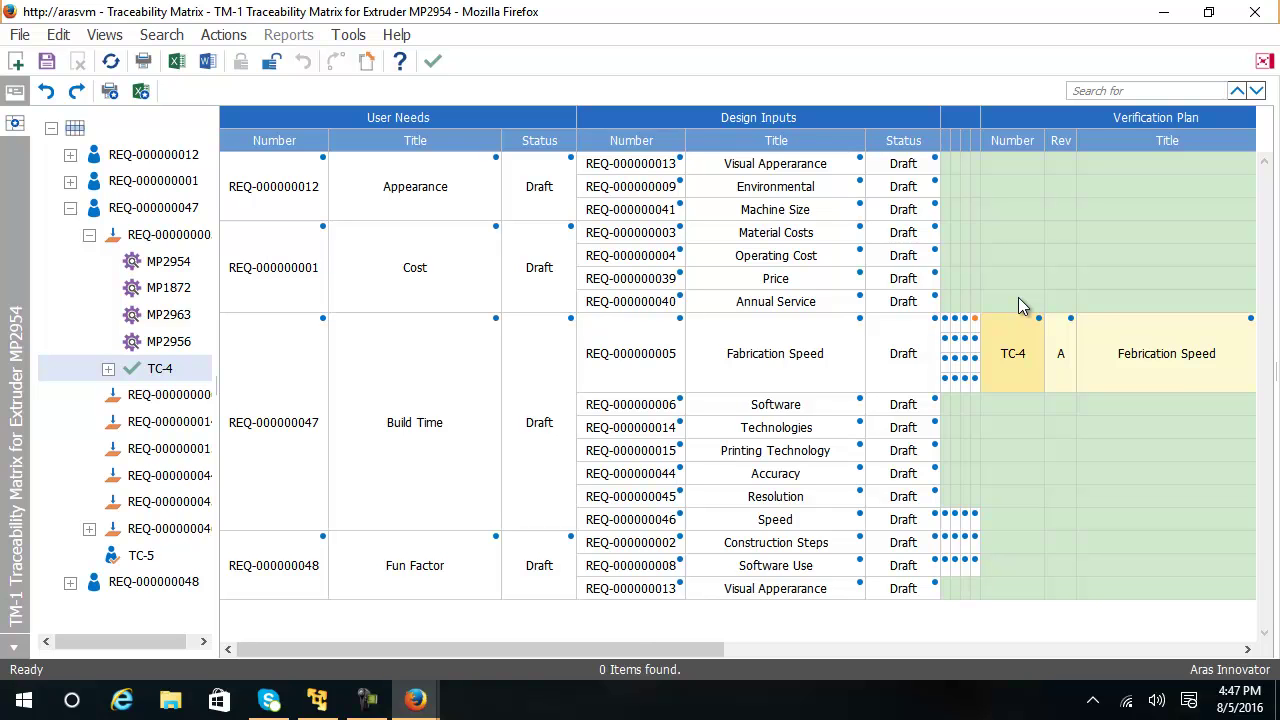
Step: View the test specification referenced by the TC-4 verification plan of the Fabrication Speed design input
drag(637, 649, 1006, 611)
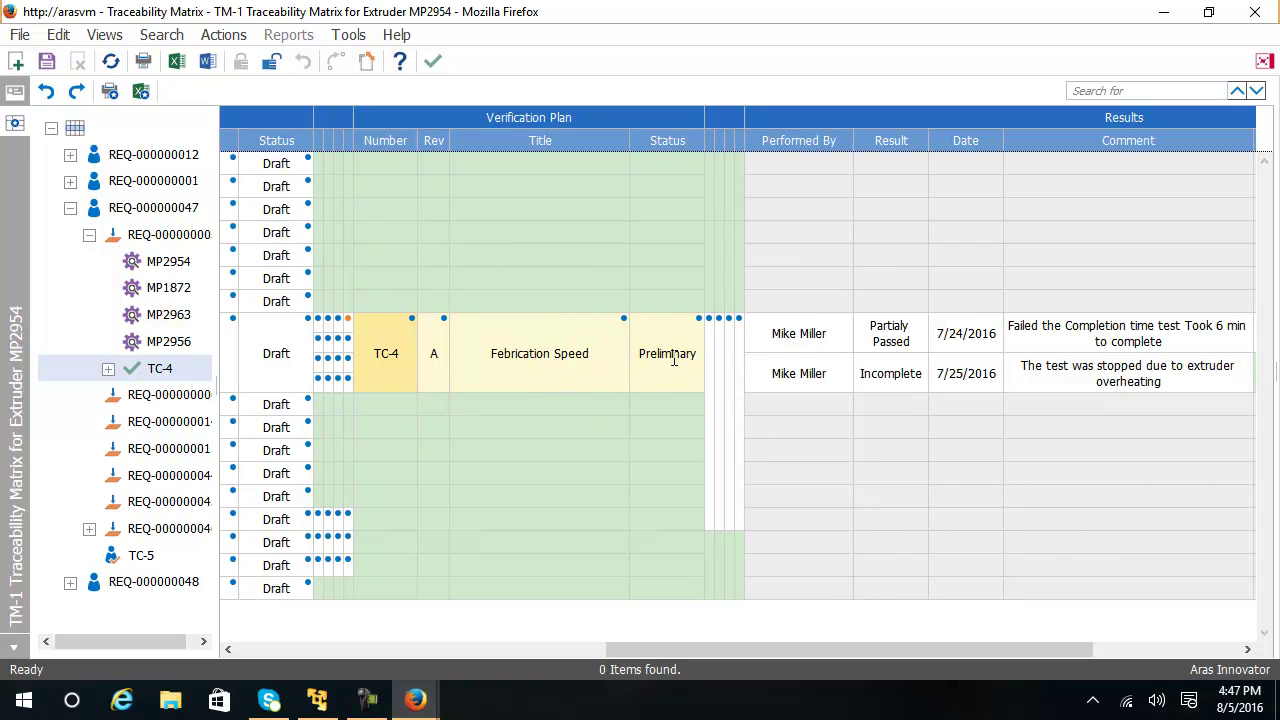
click(573, 355)
right_click(575, 358)
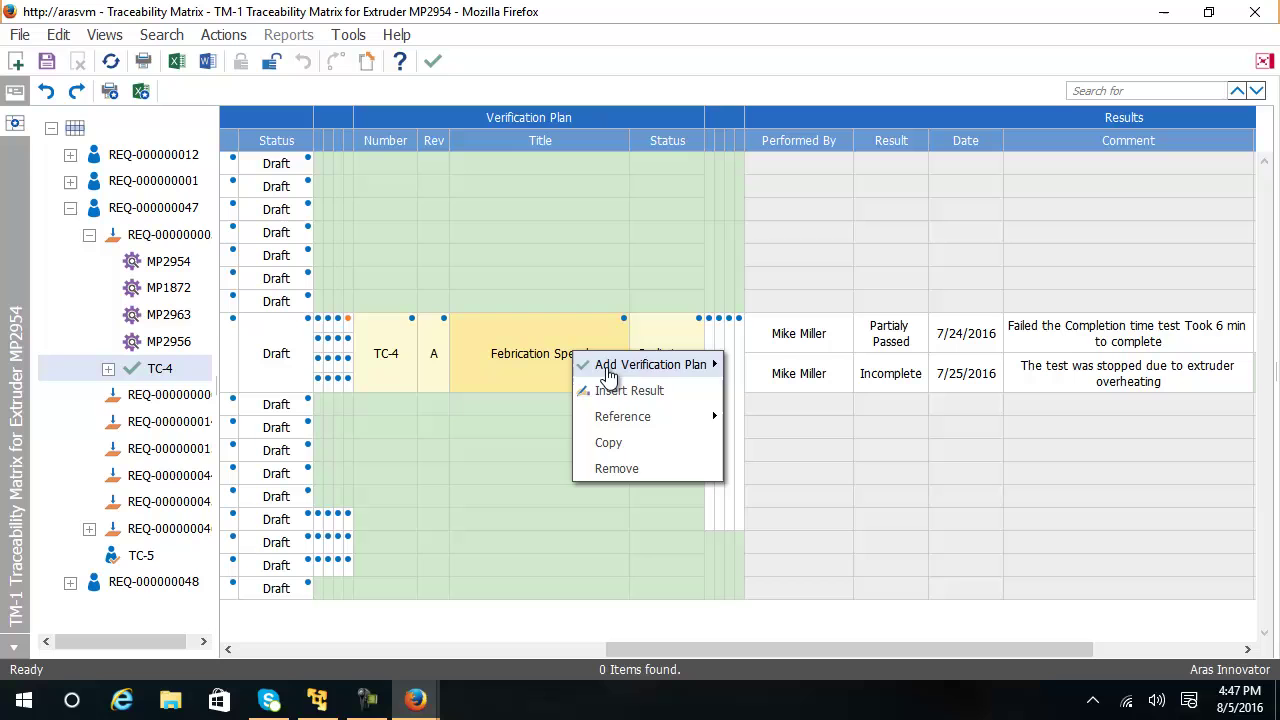
mouse_move(658, 420)
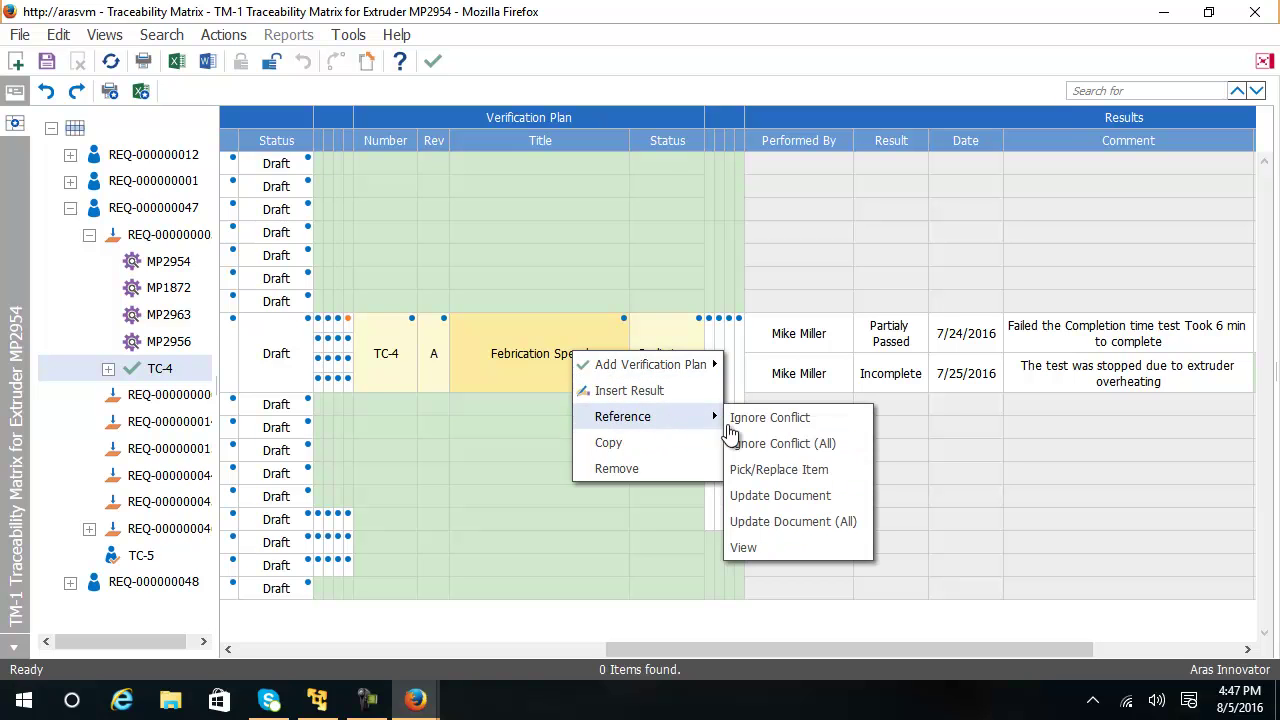
click(766, 557)
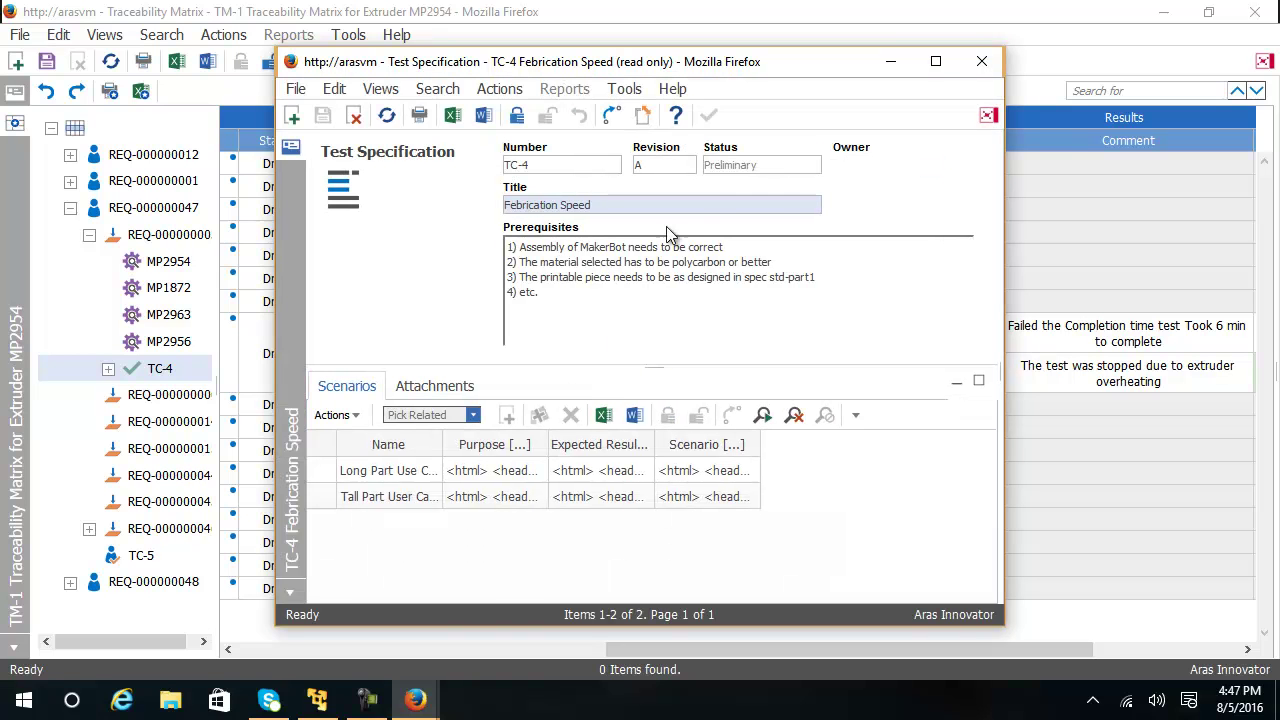
Step: Promote test specification TC-4 to the Released state and close its window
click(612, 115)
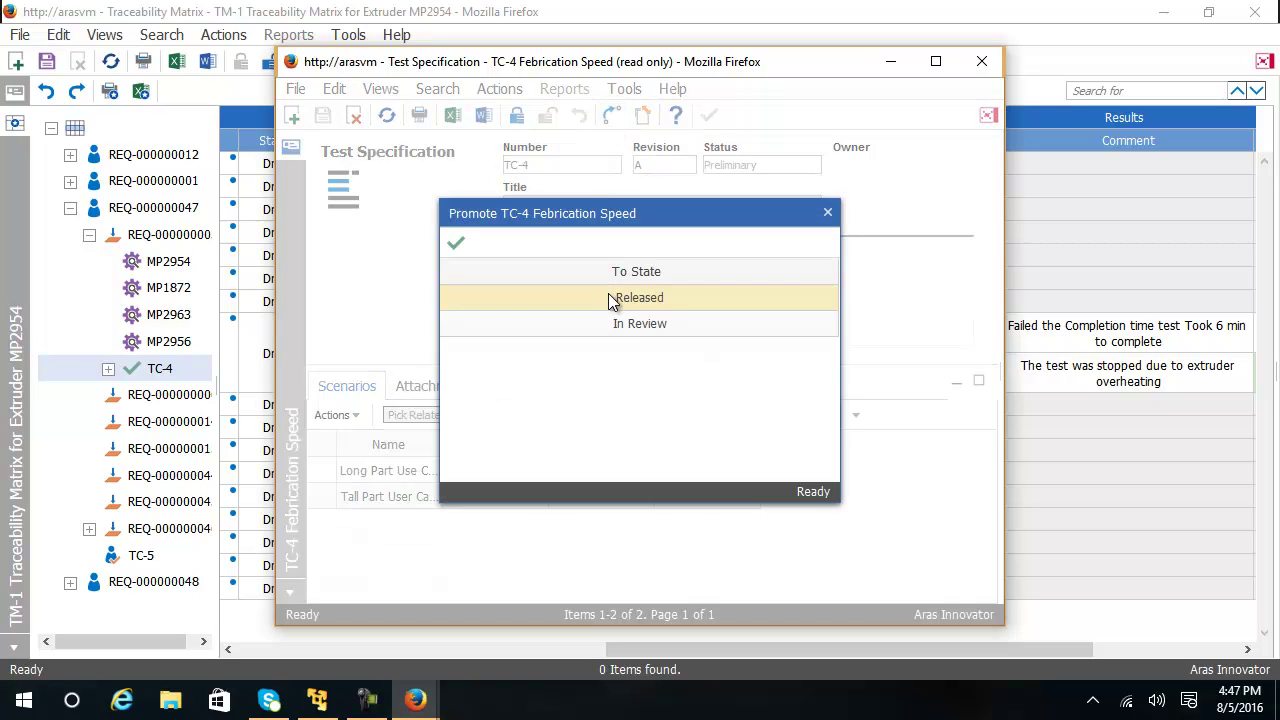
click(625, 326)
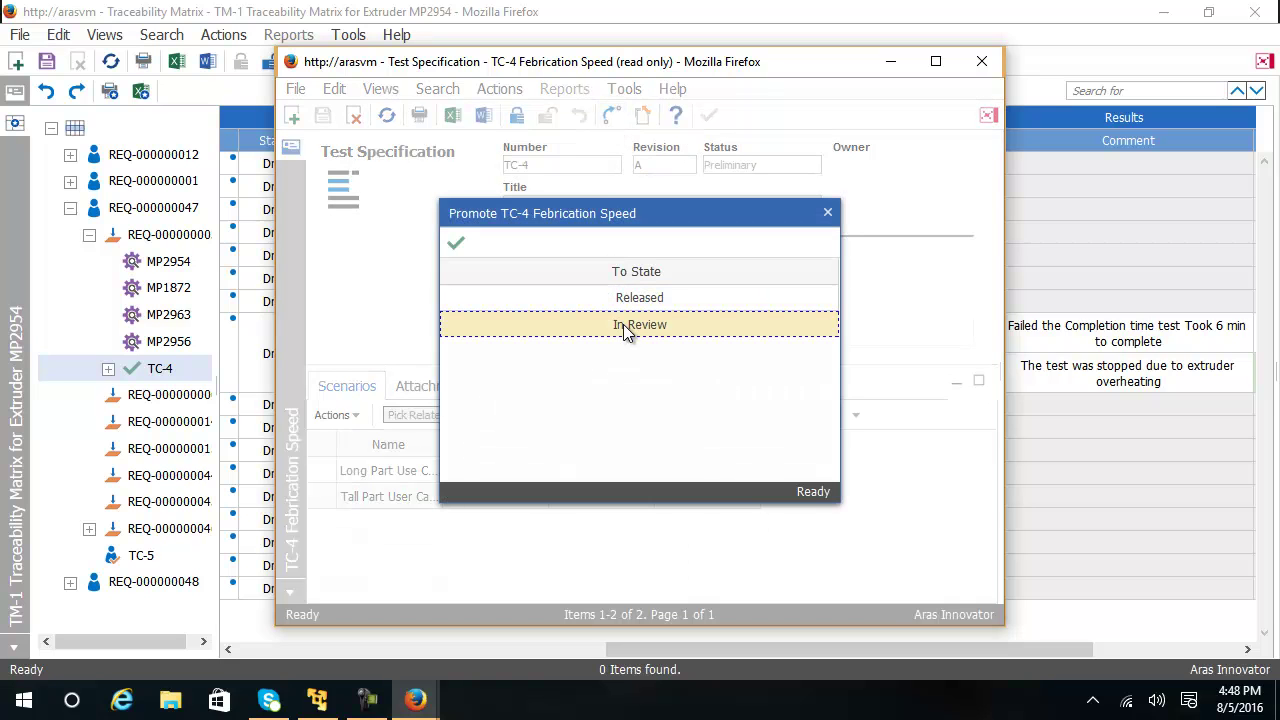
click(560, 298)
click(456, 243)
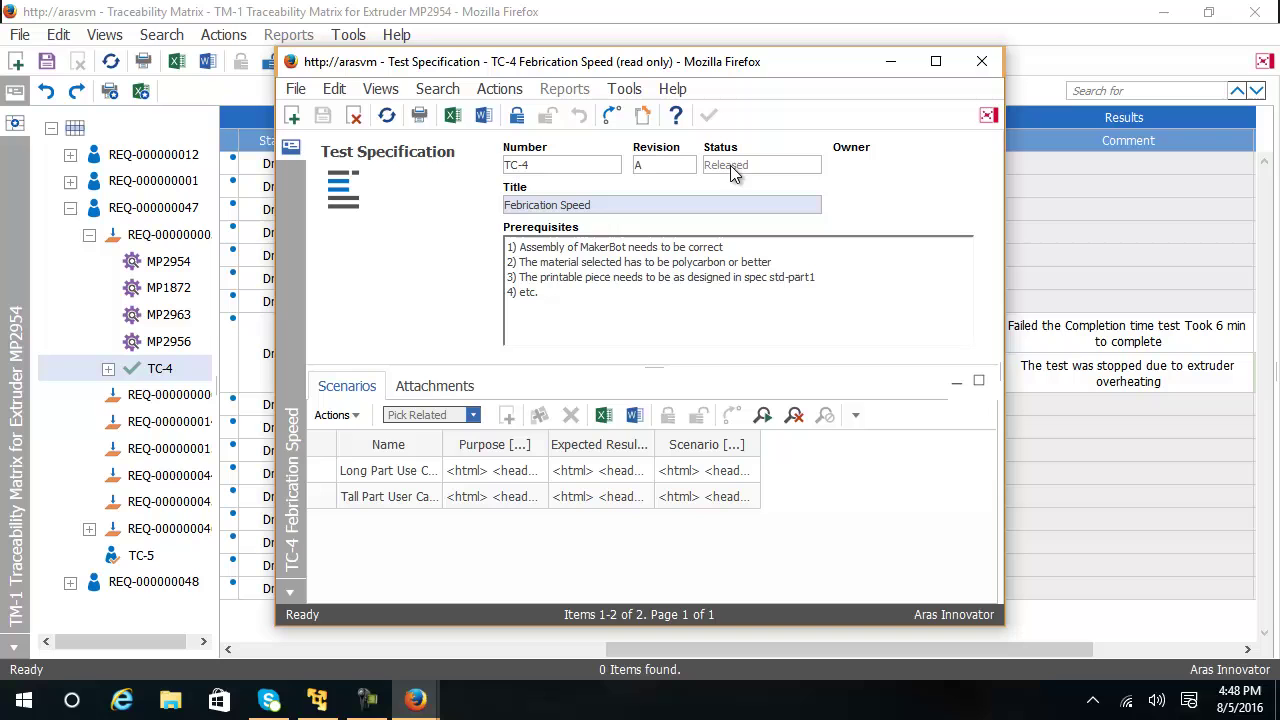
click(980, 62)
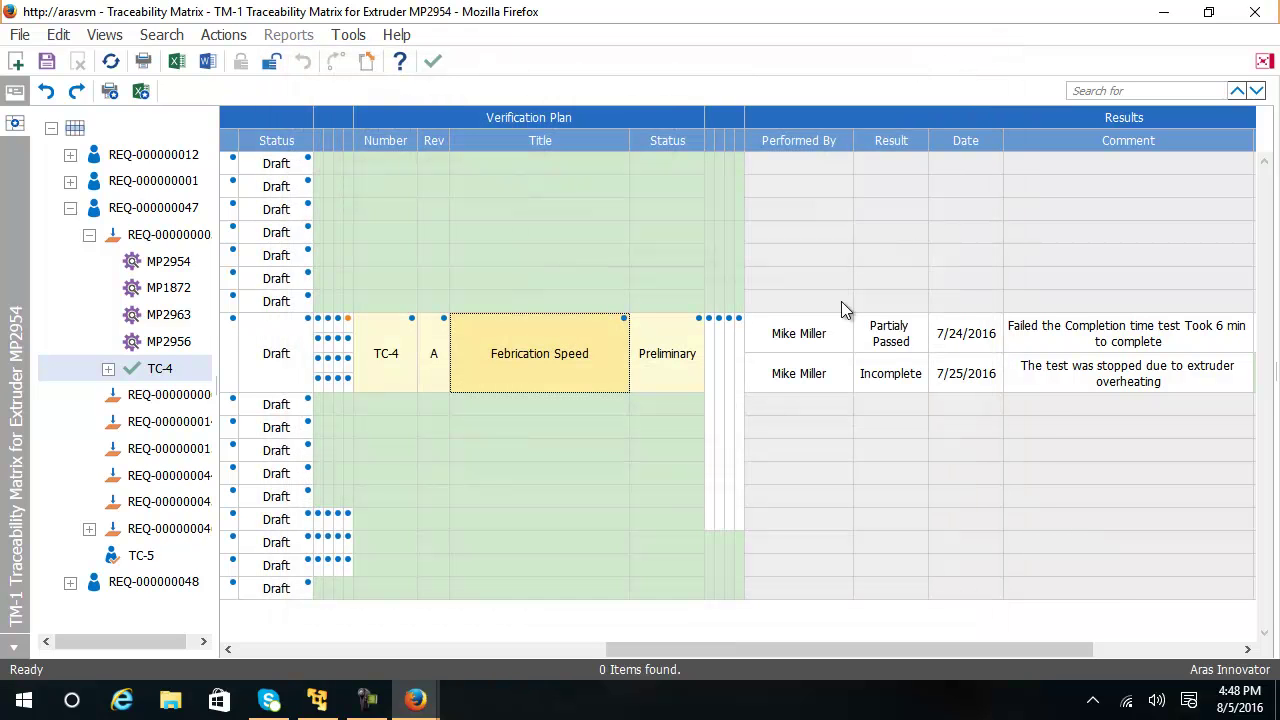
Step: Refresh the matrix and update the document from the reference for the Status of verification plan TC-4
click(111, 64)
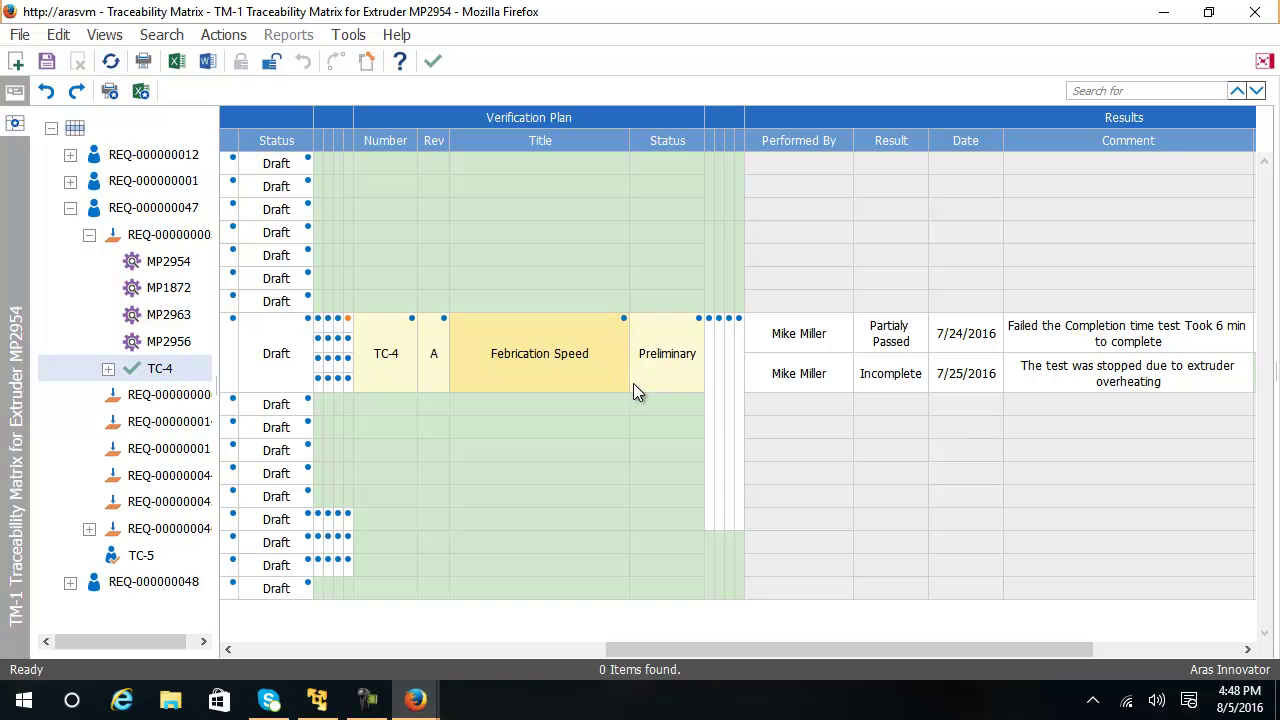
scroll(641, 389, left, 5)
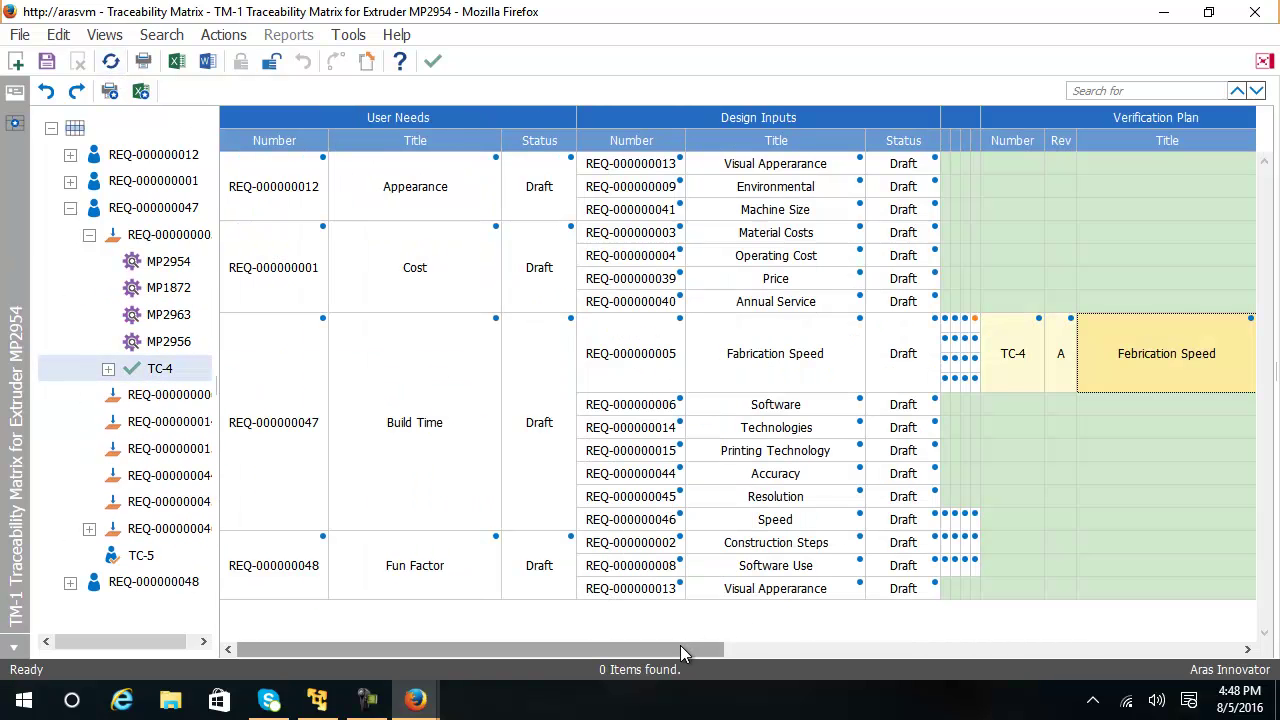
drag(680, 650, 1020, 632)
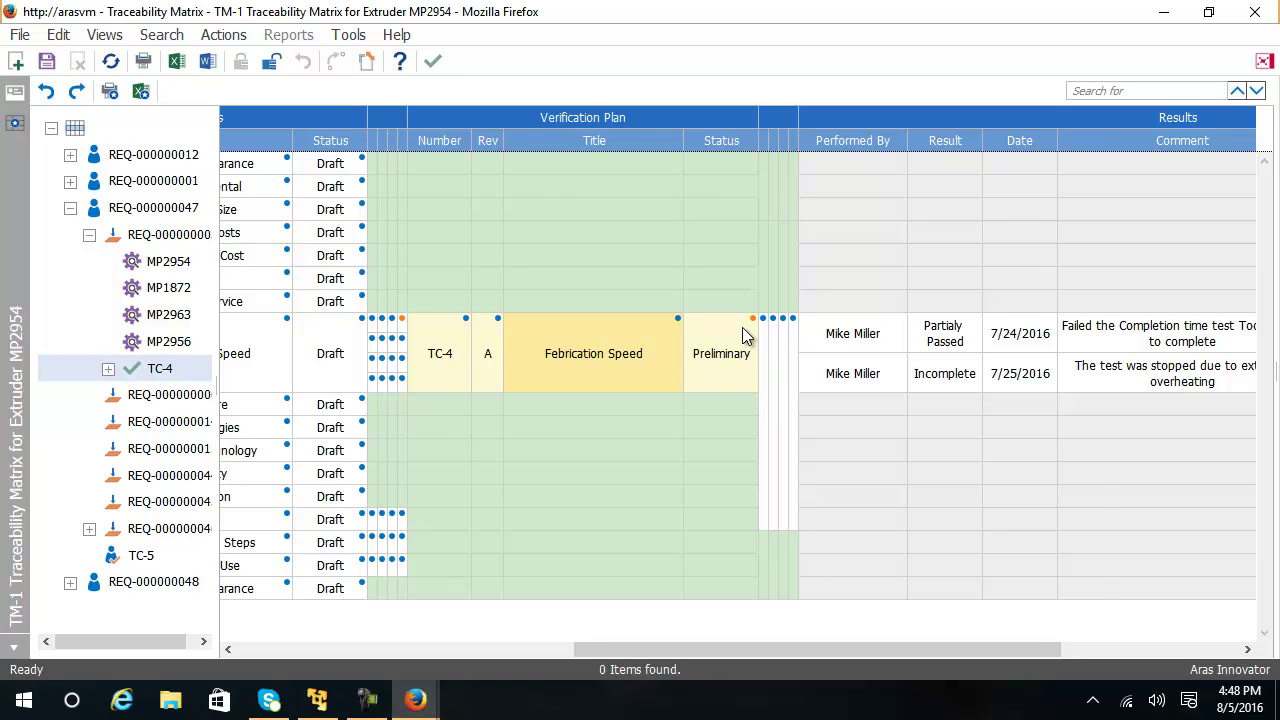
scroll(748, 340, left, 1)
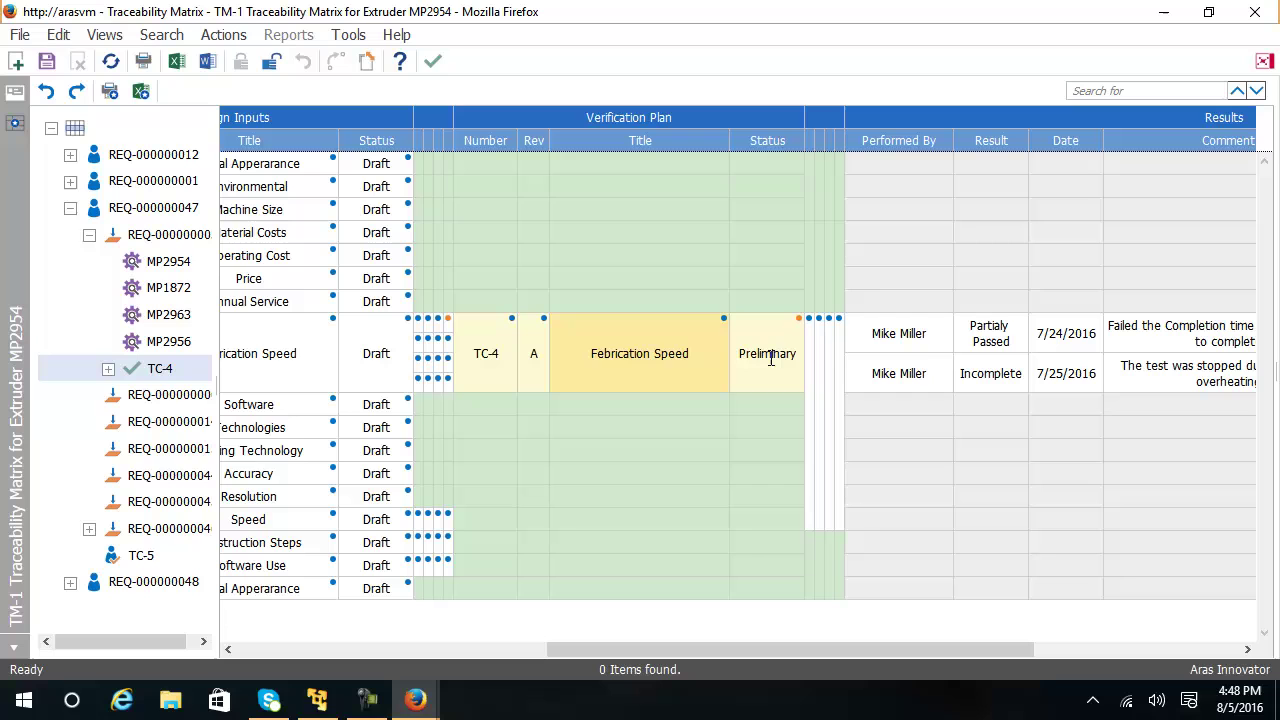
right_click(769, 357)
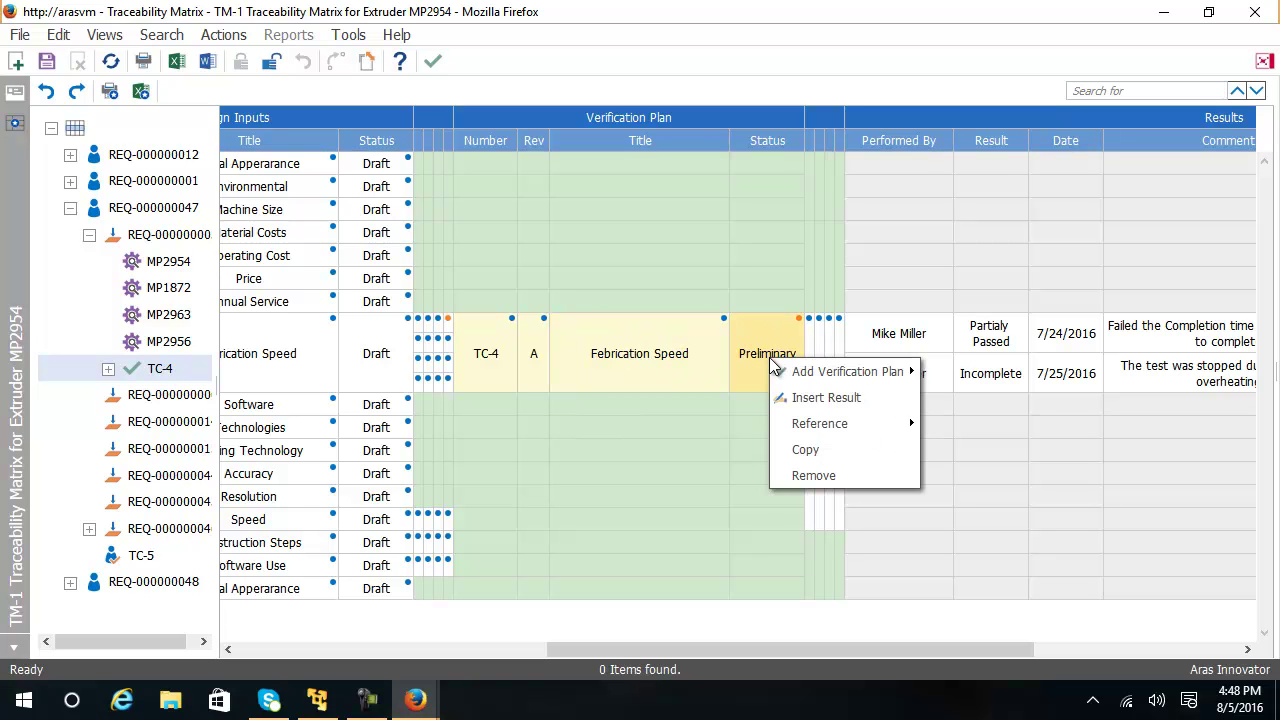
mouse_move(875, 430)
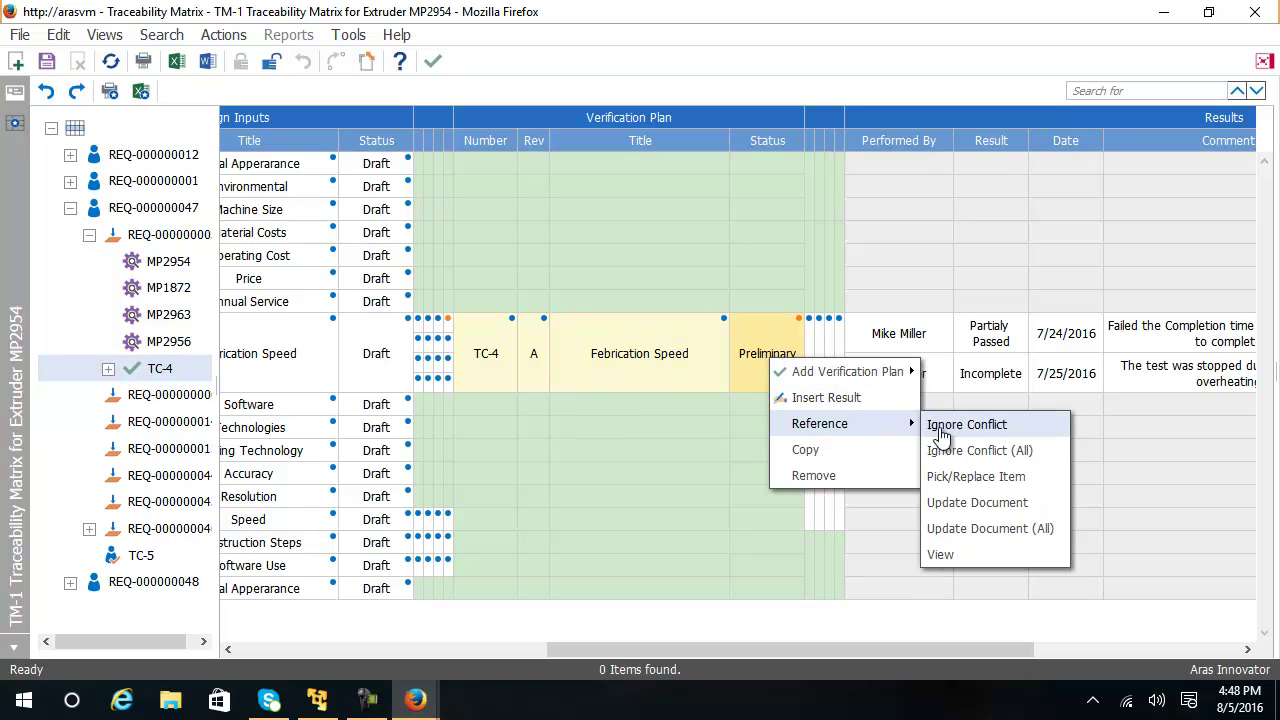
click(1005, 508)
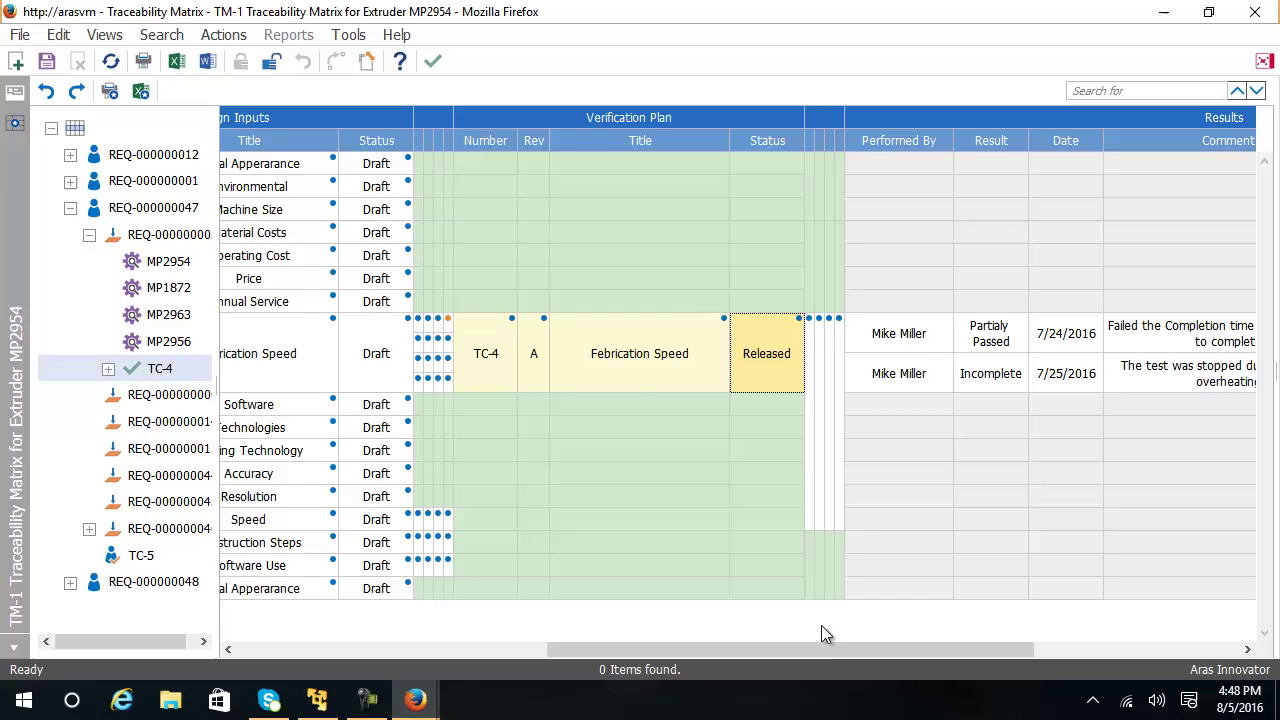
Step: Add a verification plan to Fabrication Speed from a newly created test specification titled "new test spec", saving and completing it
drag(830, 649, 965, 678)
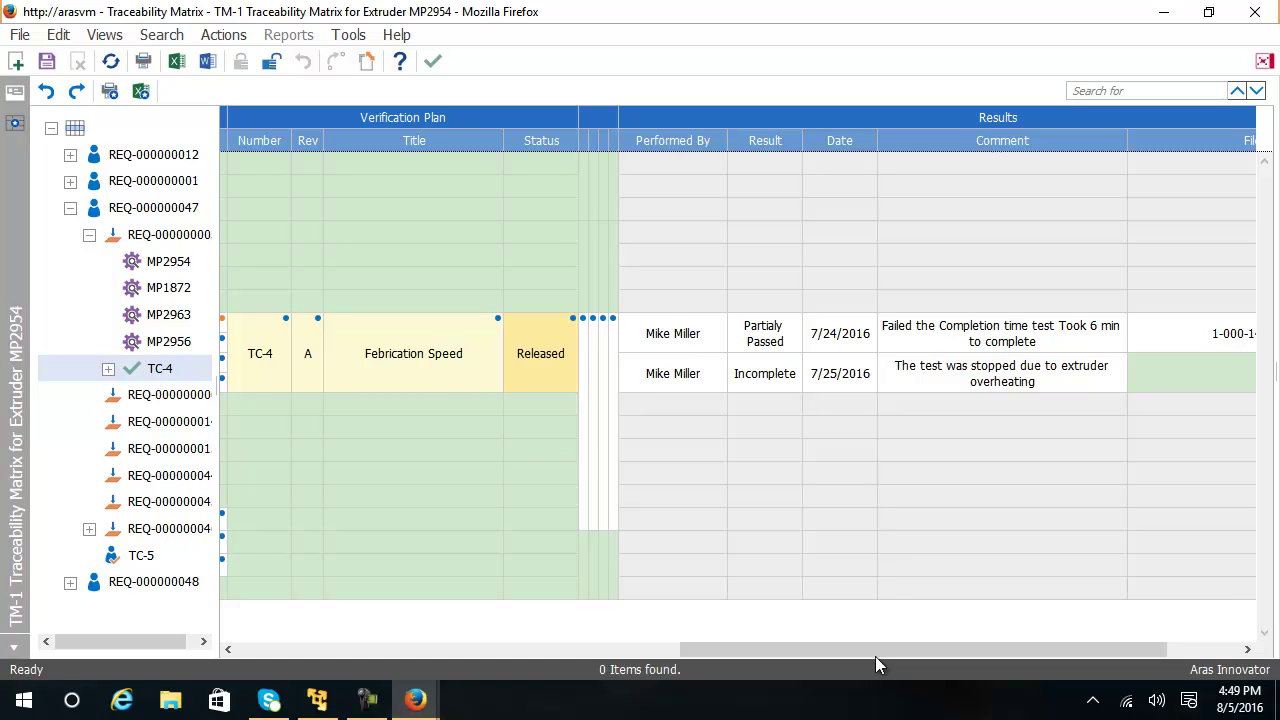
drag(875, 656, 509, 707)
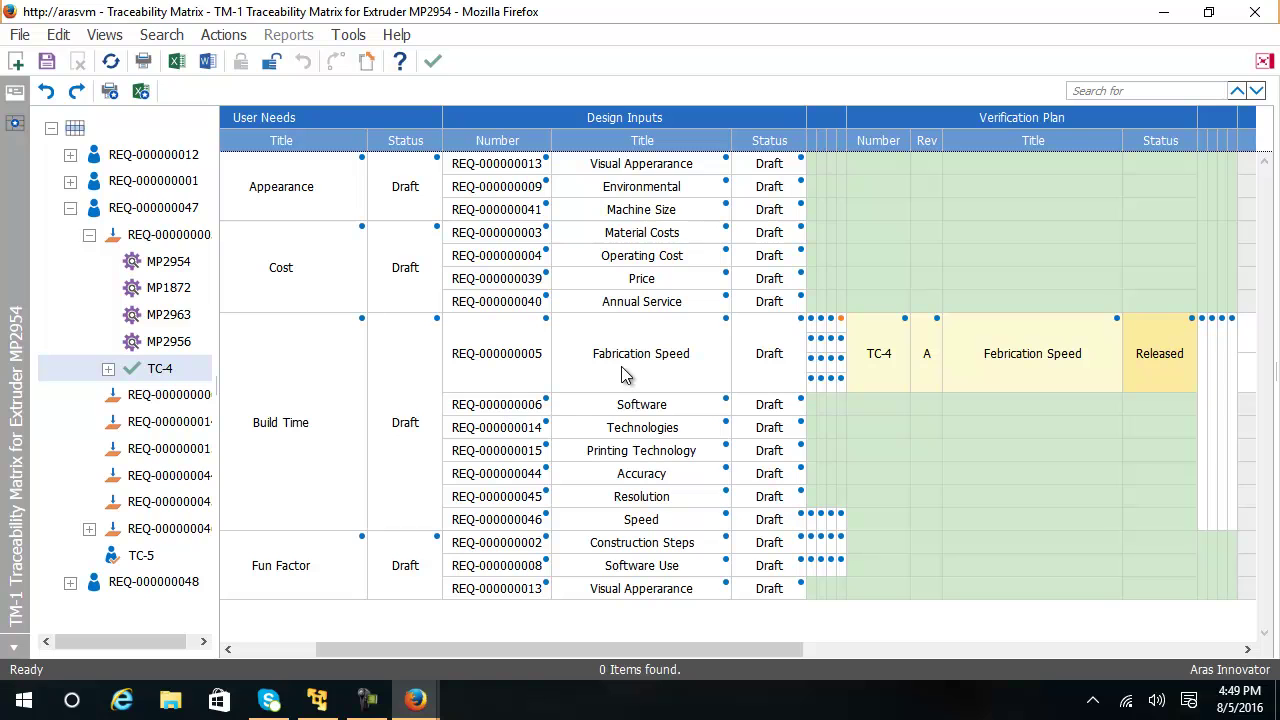
right_click(886, 390)
mouse_move(912, 403)
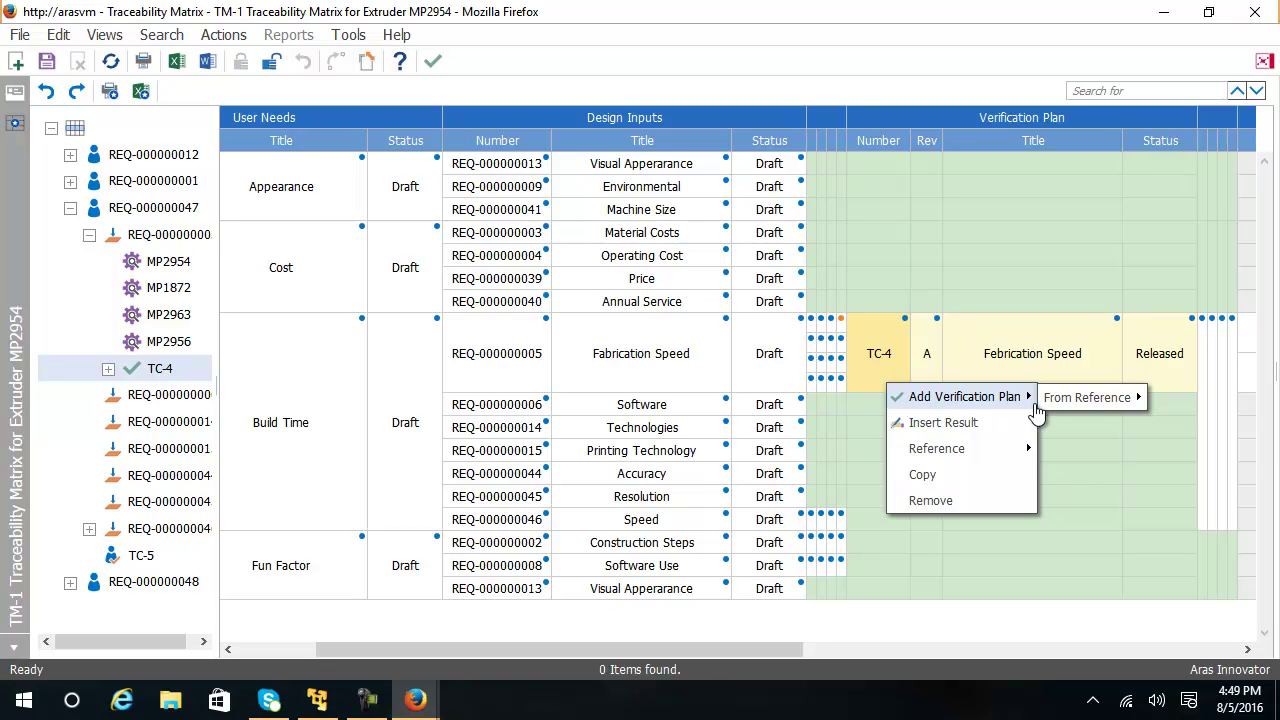
mouse_move(1089, 402)
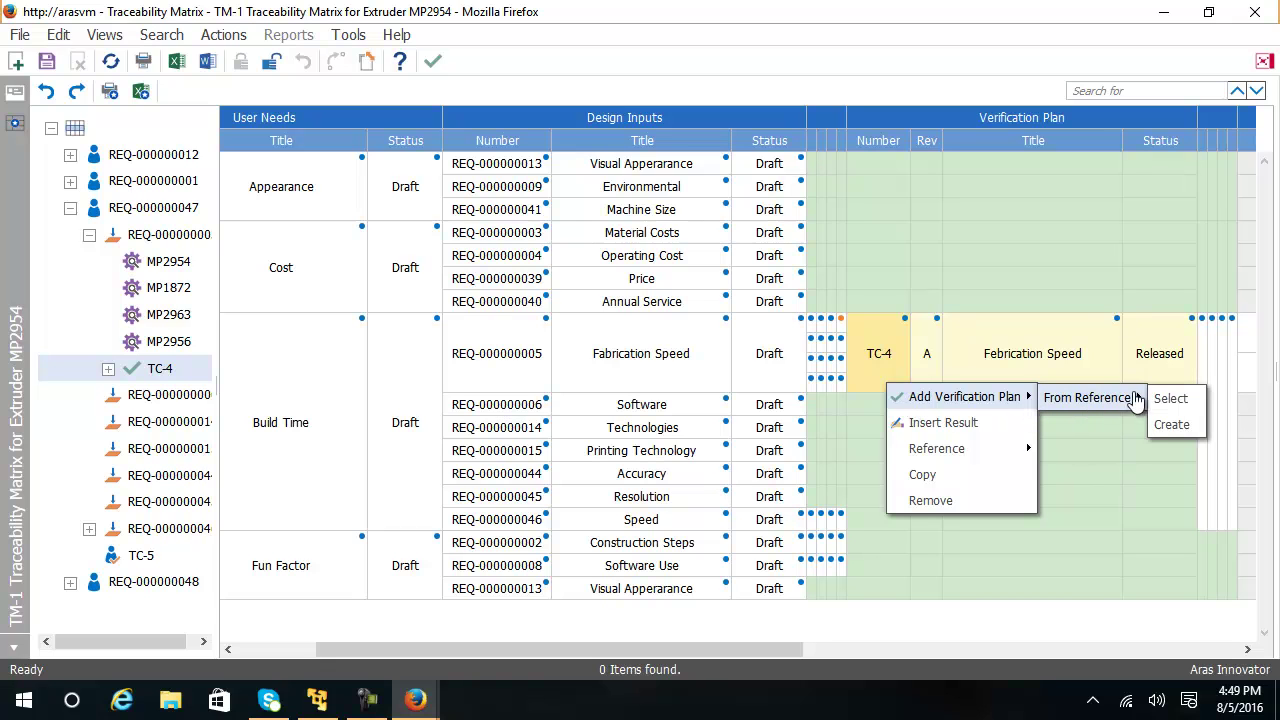
click(1171, 425)
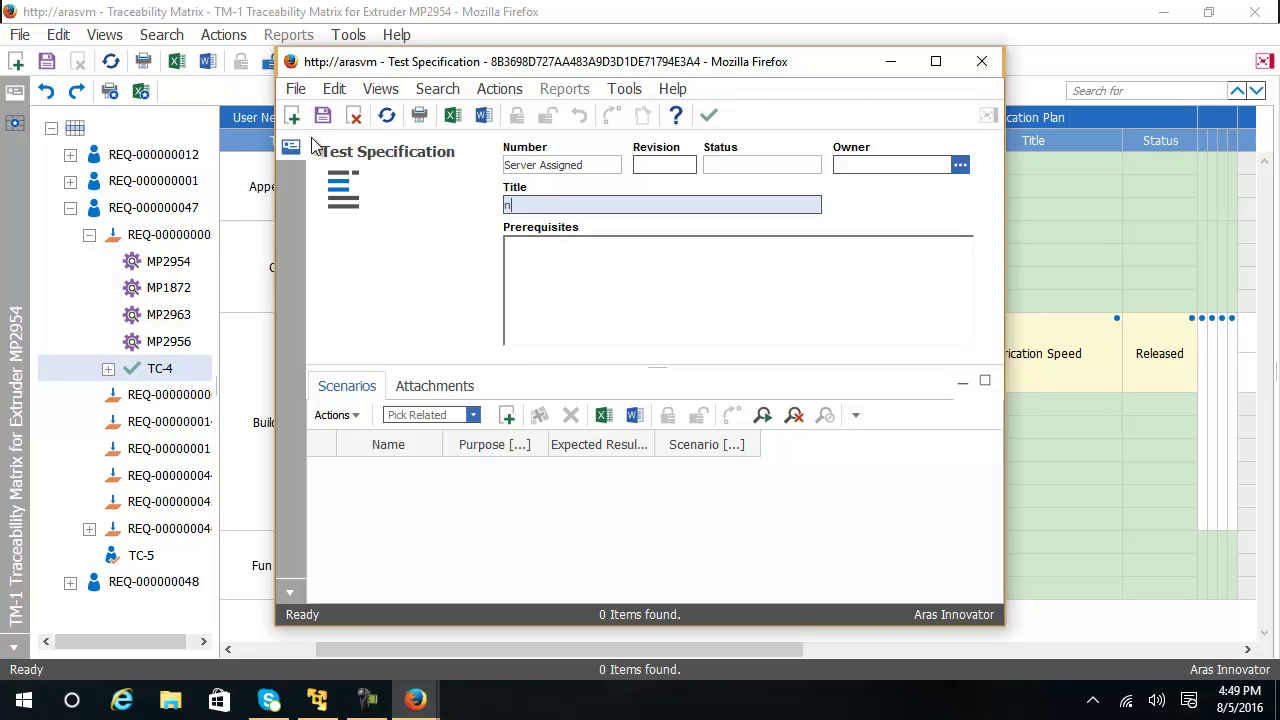
text(ew test spec)
click(322, 116)
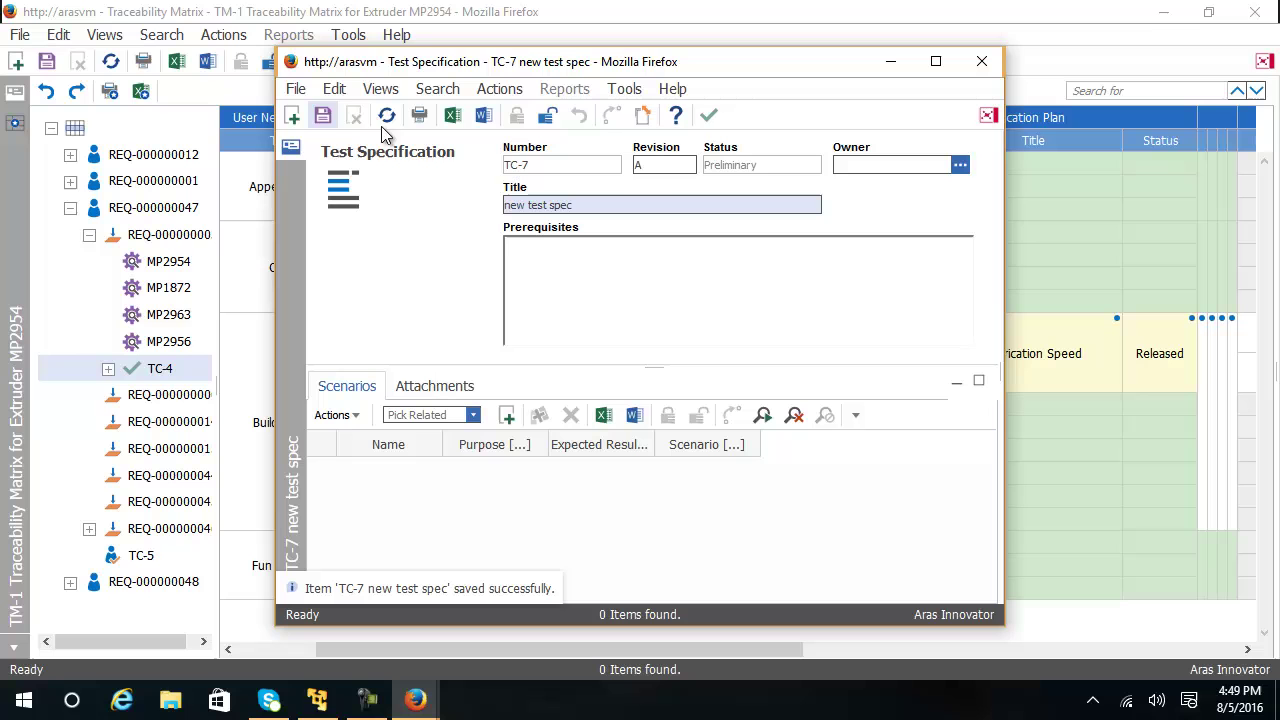
click(708, 118)
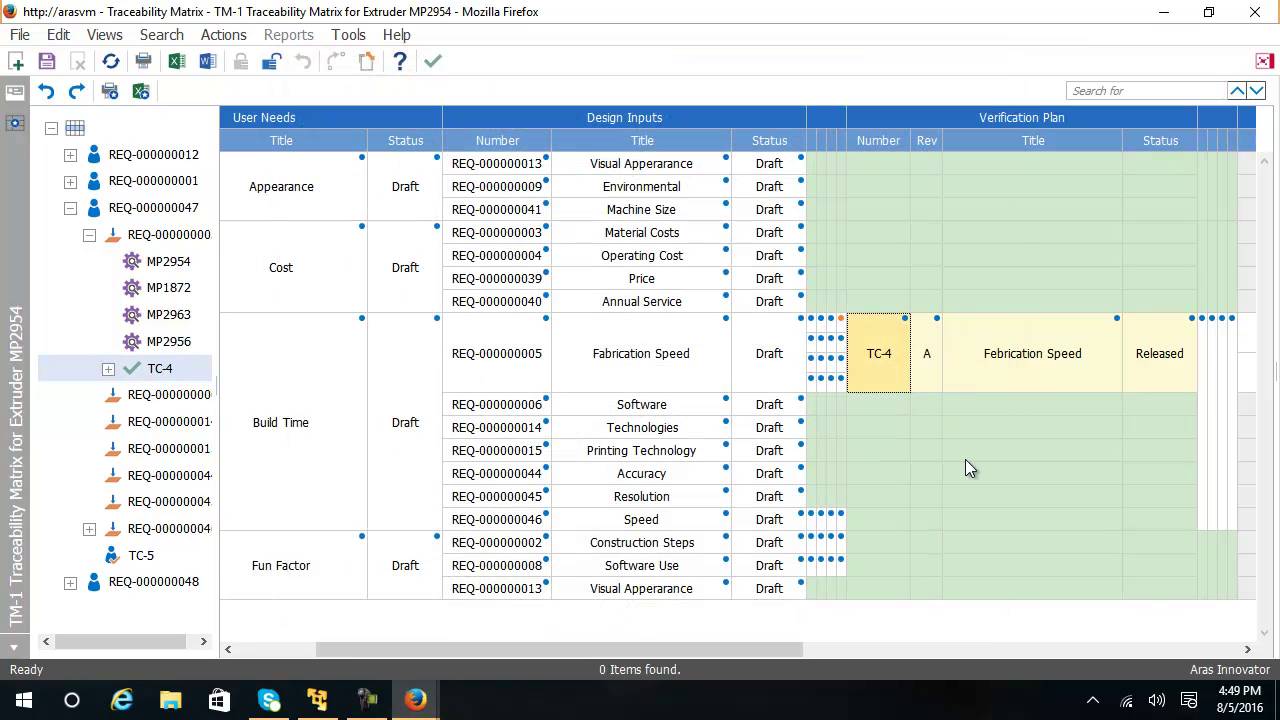
Step: Insert a result for the TC-7 verification plan and choose the person who performed the test
drag(740, 648, 949, 663)
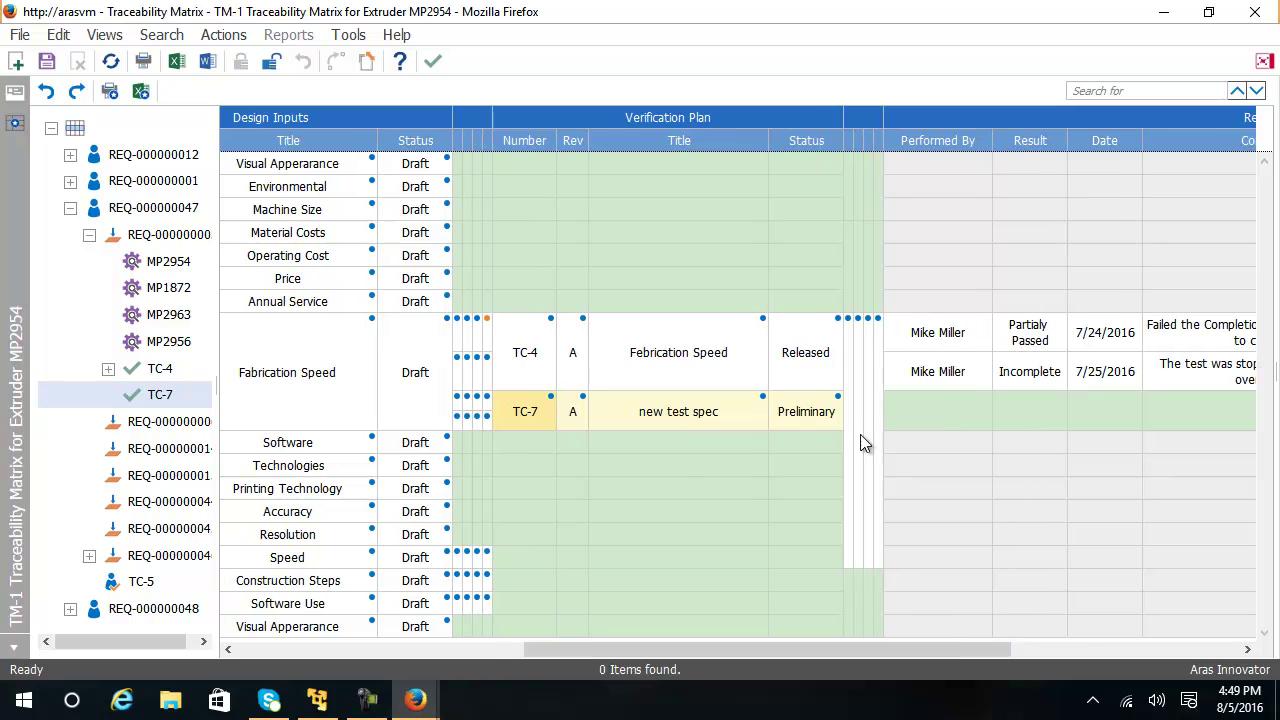
right_click(800, 416)
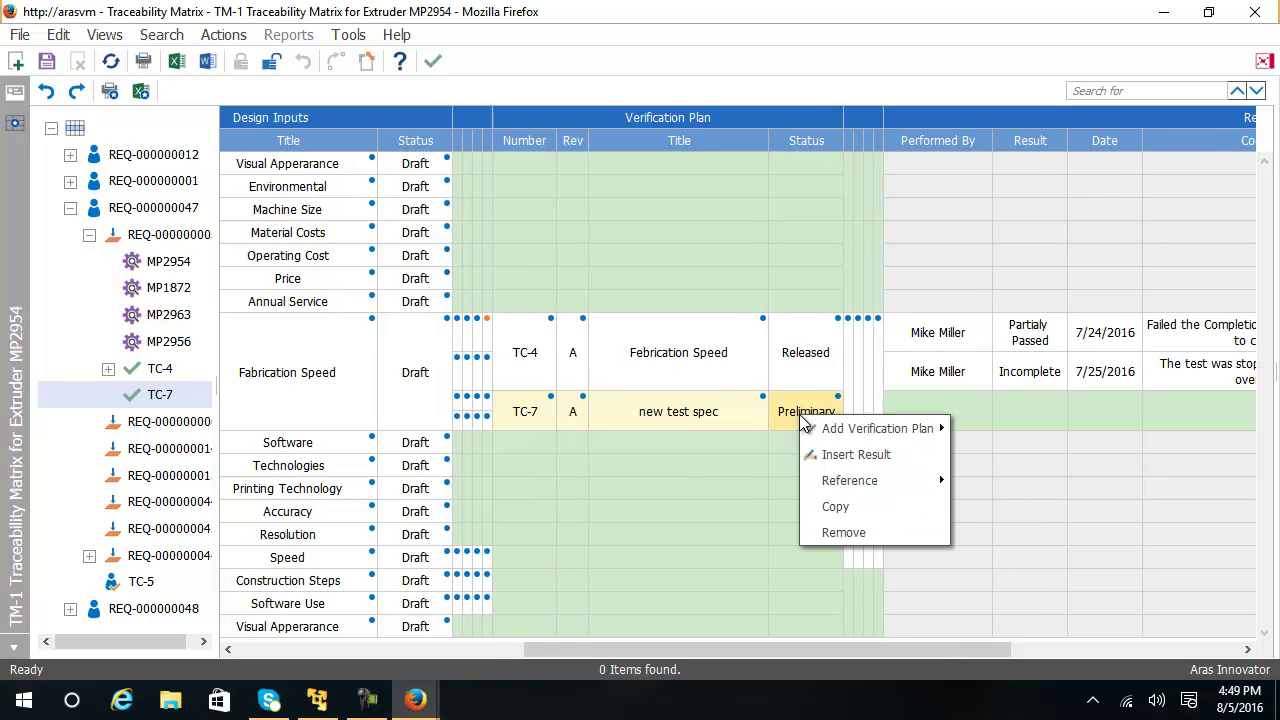
click(843, 456)
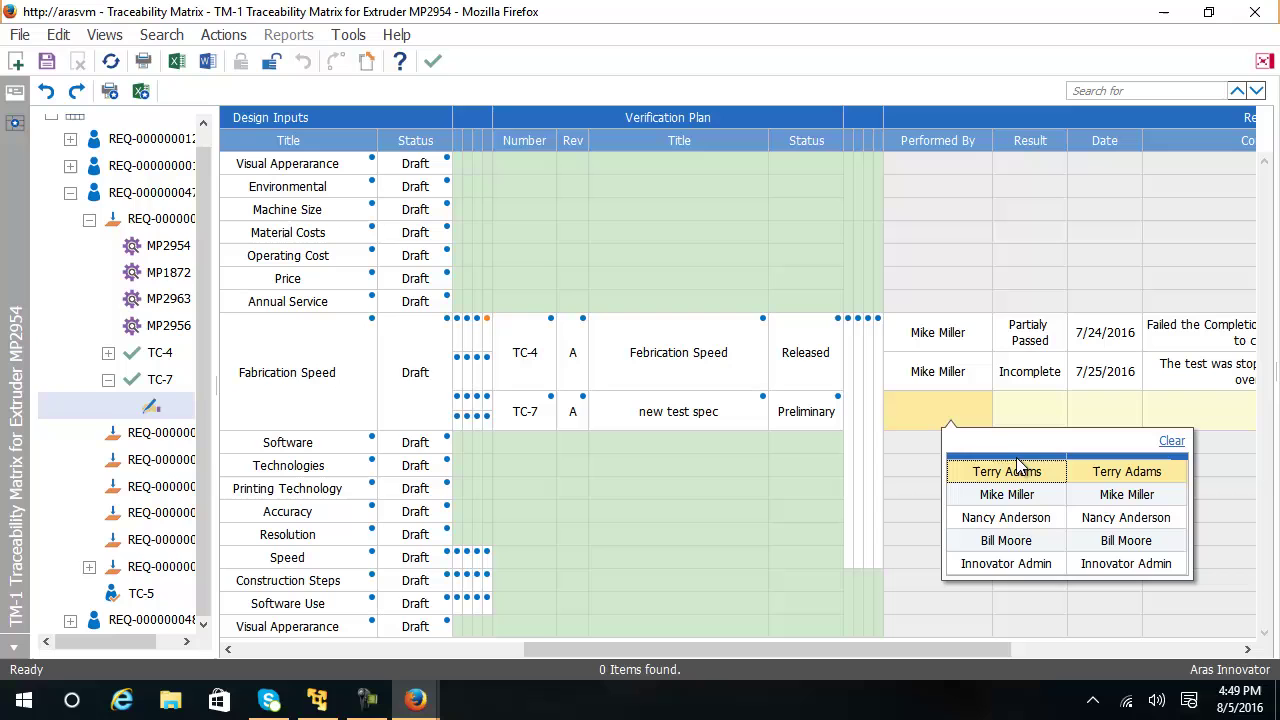
click(1021, 496)
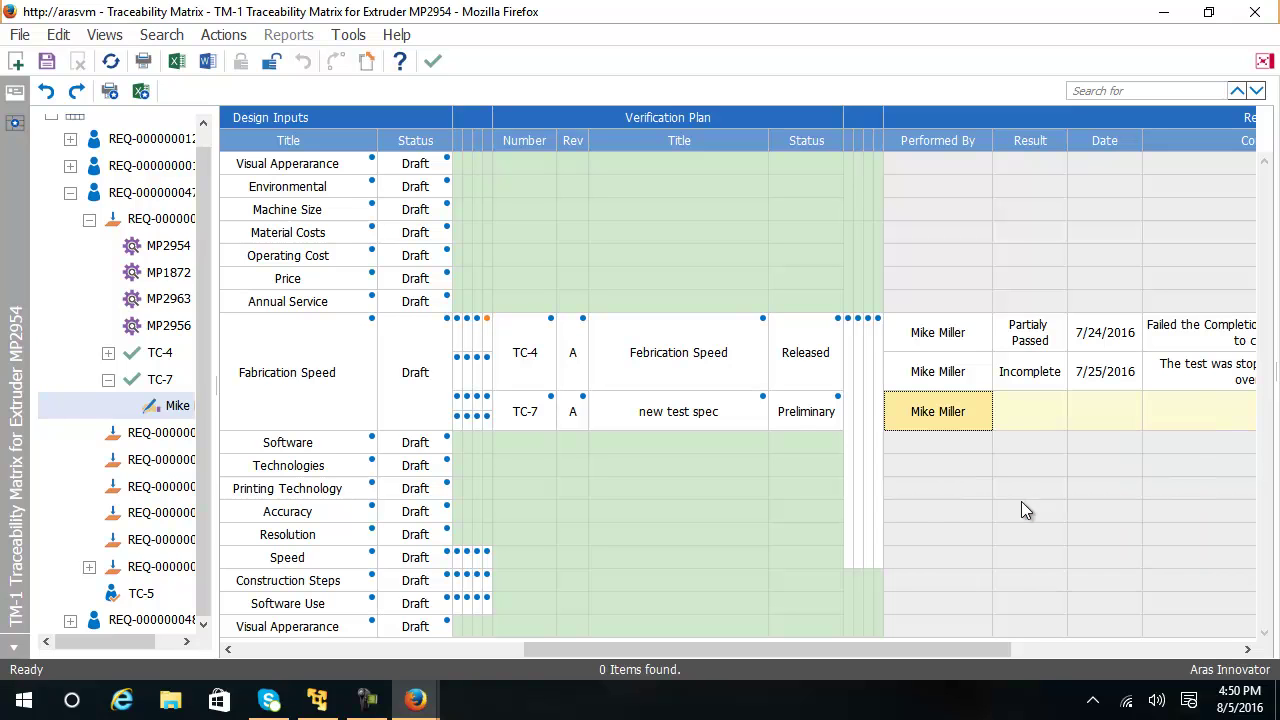
Step: Set the new TC-7 result to Failed and its date to 8/5/2016
click(1034, 400)
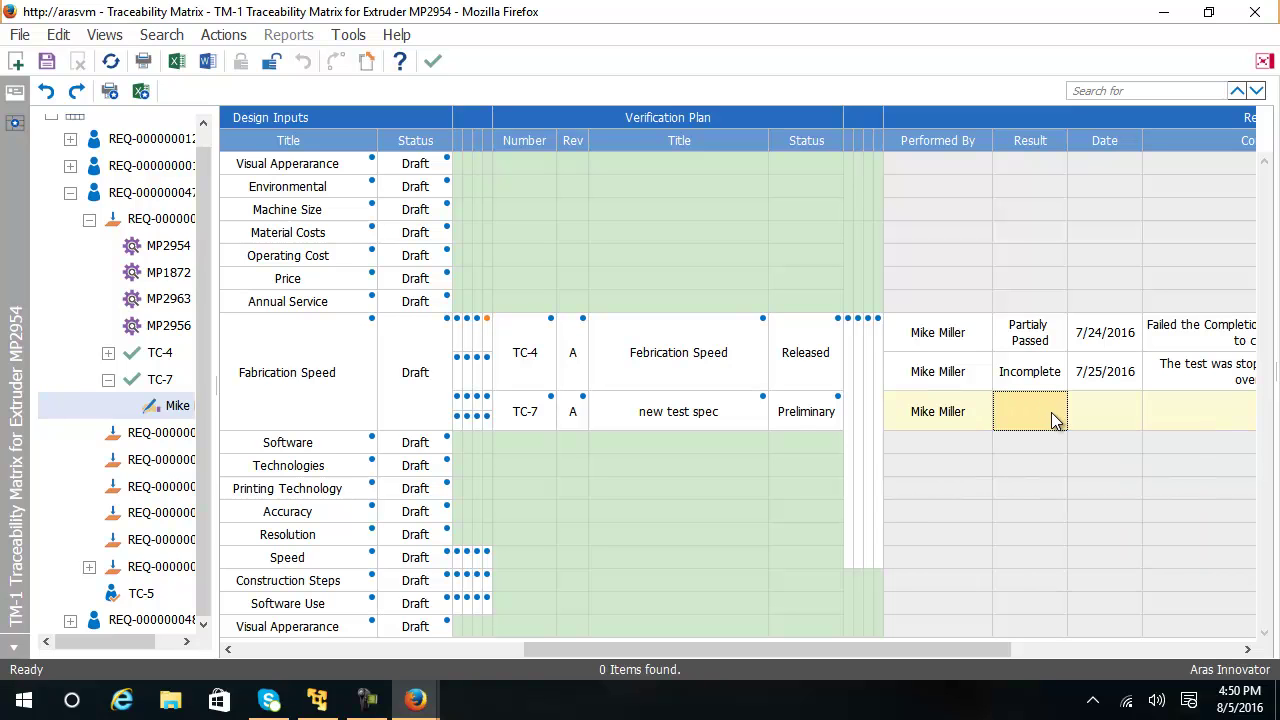
click(1051, 412)
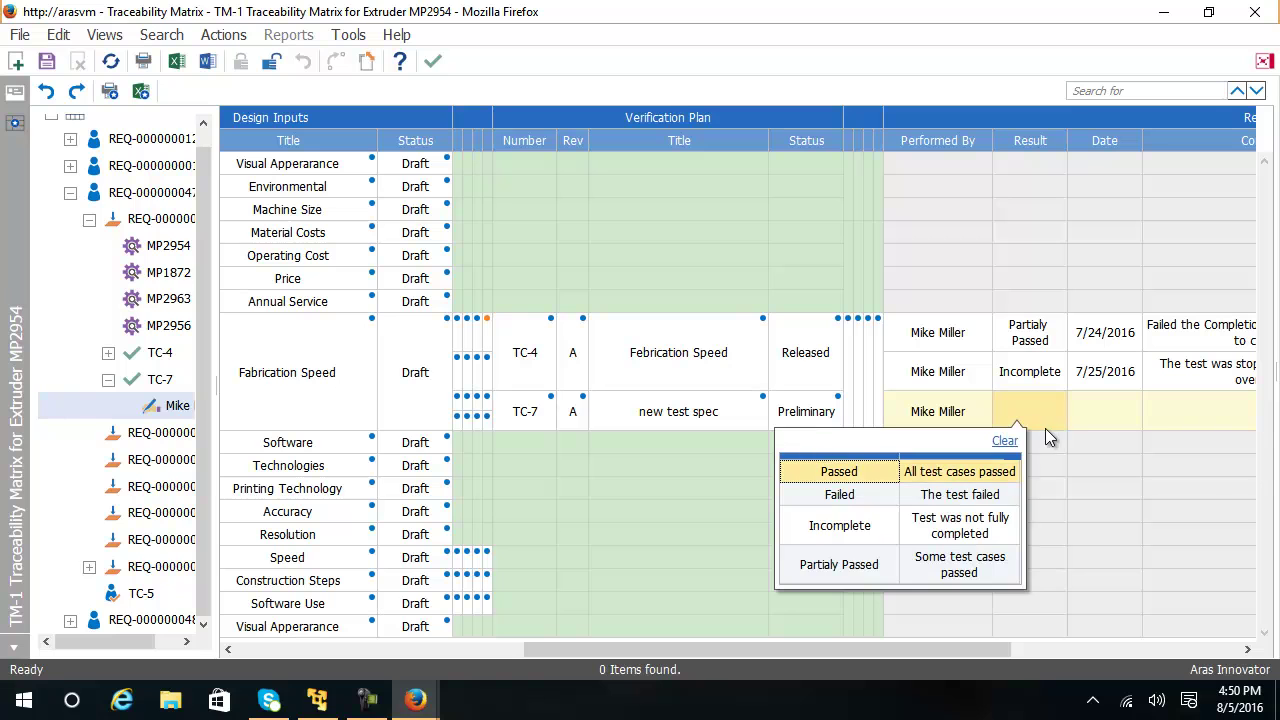
click(859, 494)
click(1111, 413)
click(1120, 418)
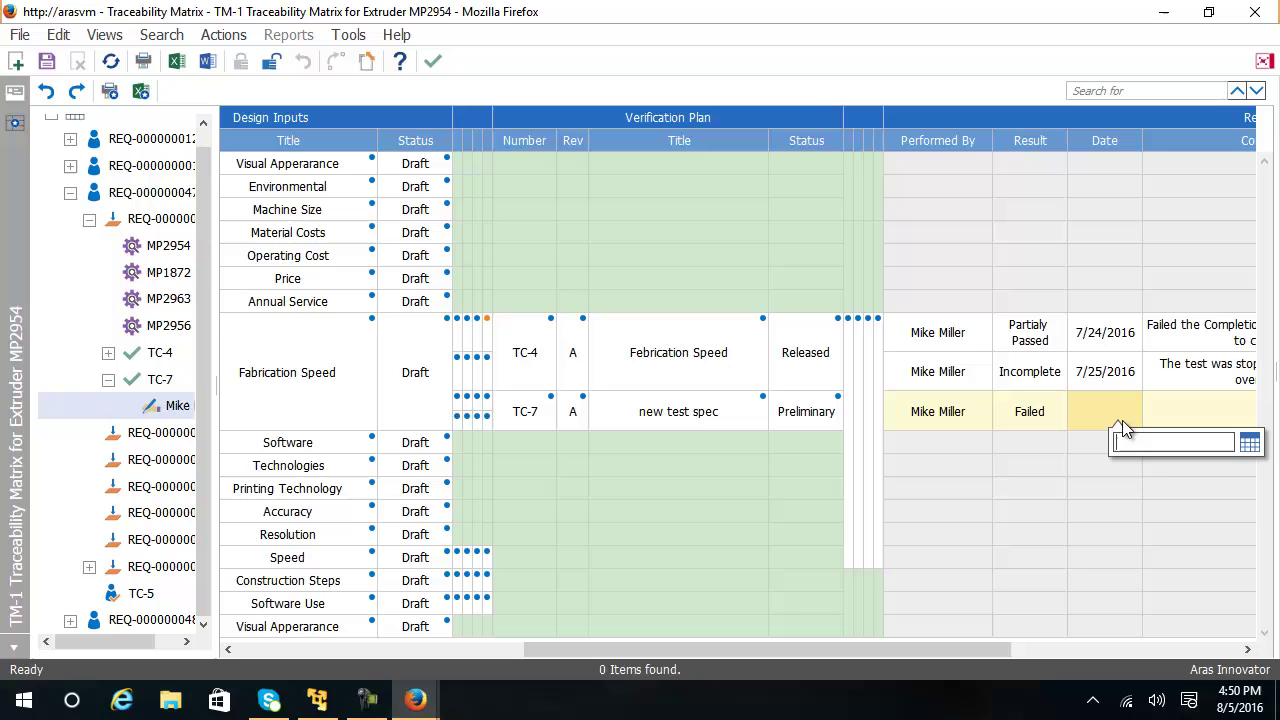
click(1250, 443)
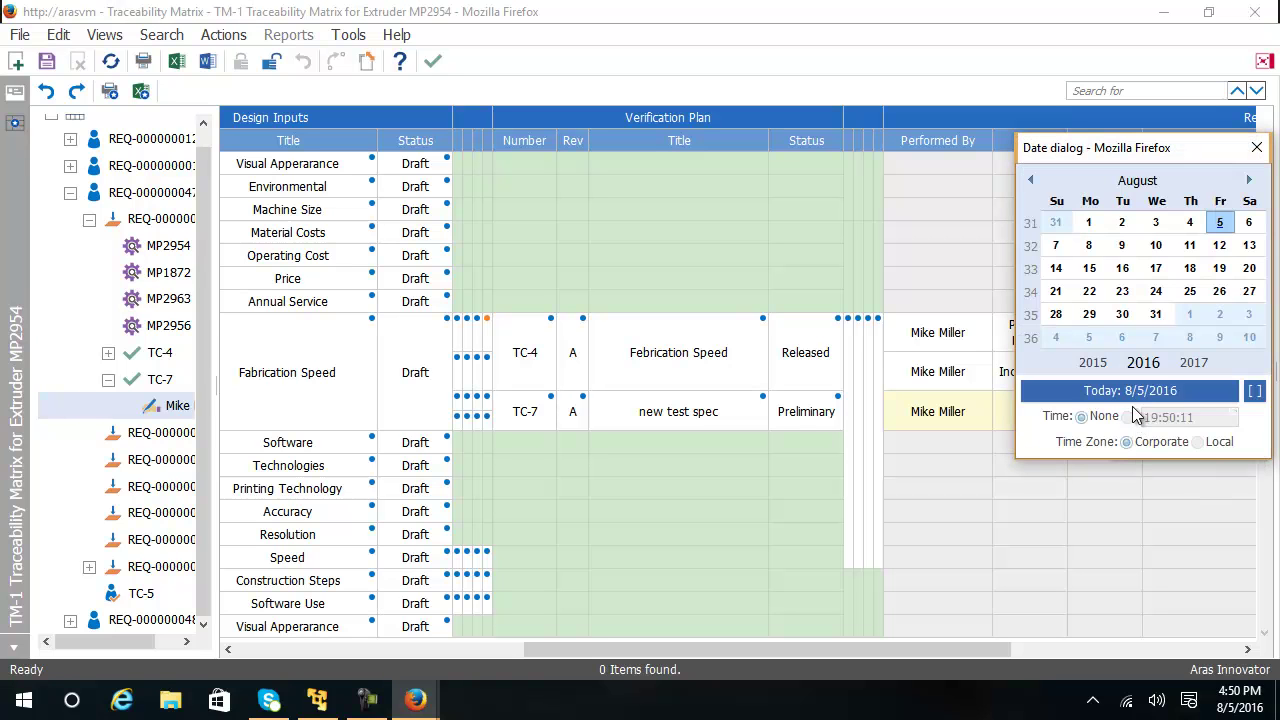
click(1130, 391)
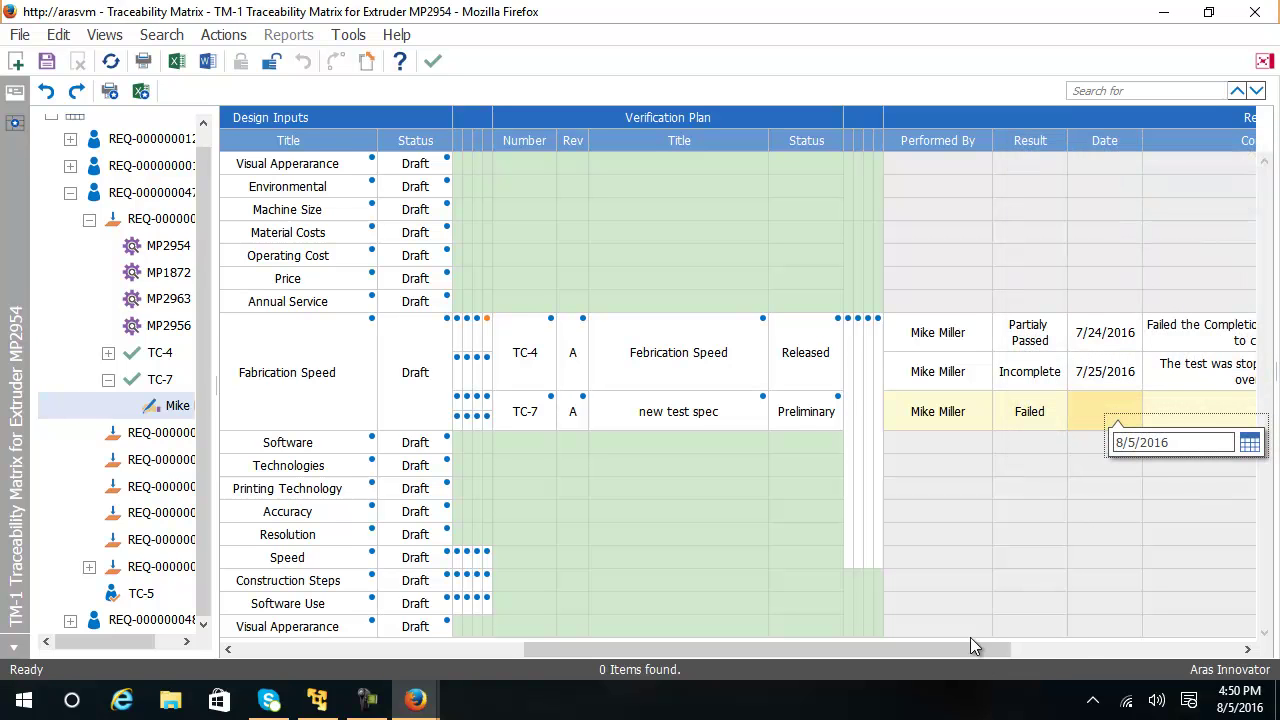
Step: Enter "my comments to the result" as the comment of the TC-7 result
drag(970, 645, 1091, 646)
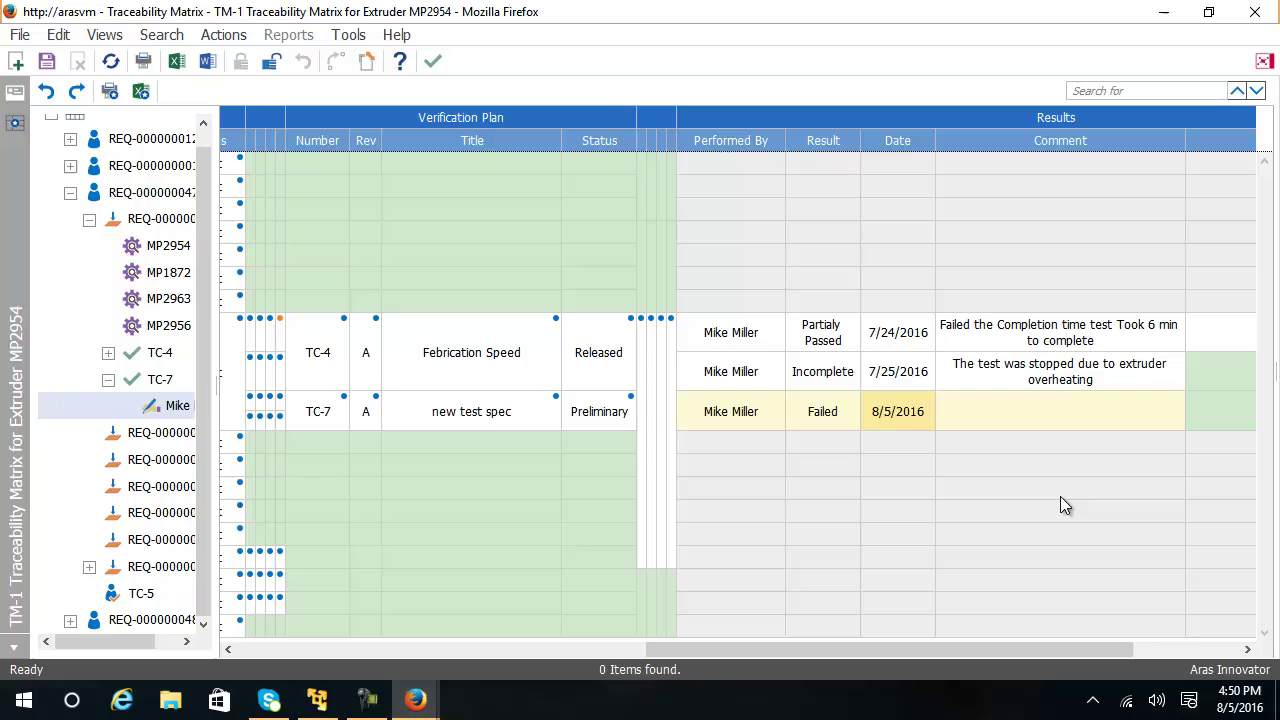
click(1066, 418)
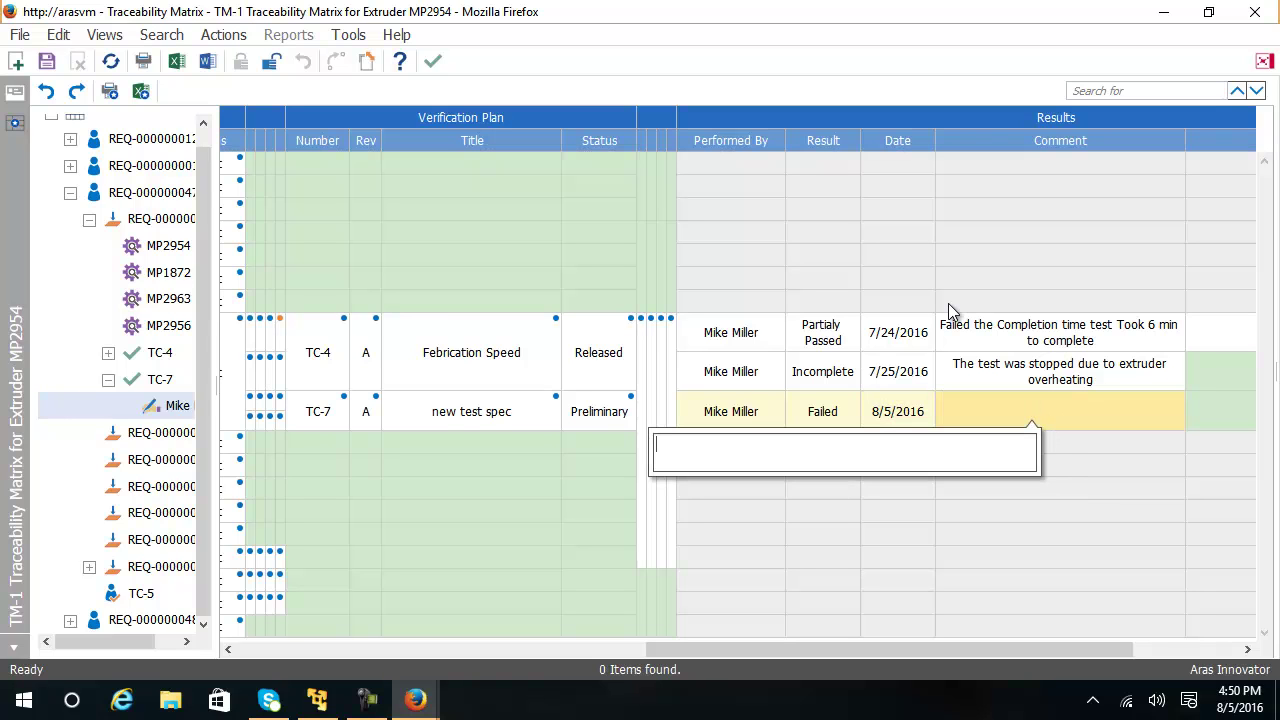
text(my comments to the result)
key(Return)
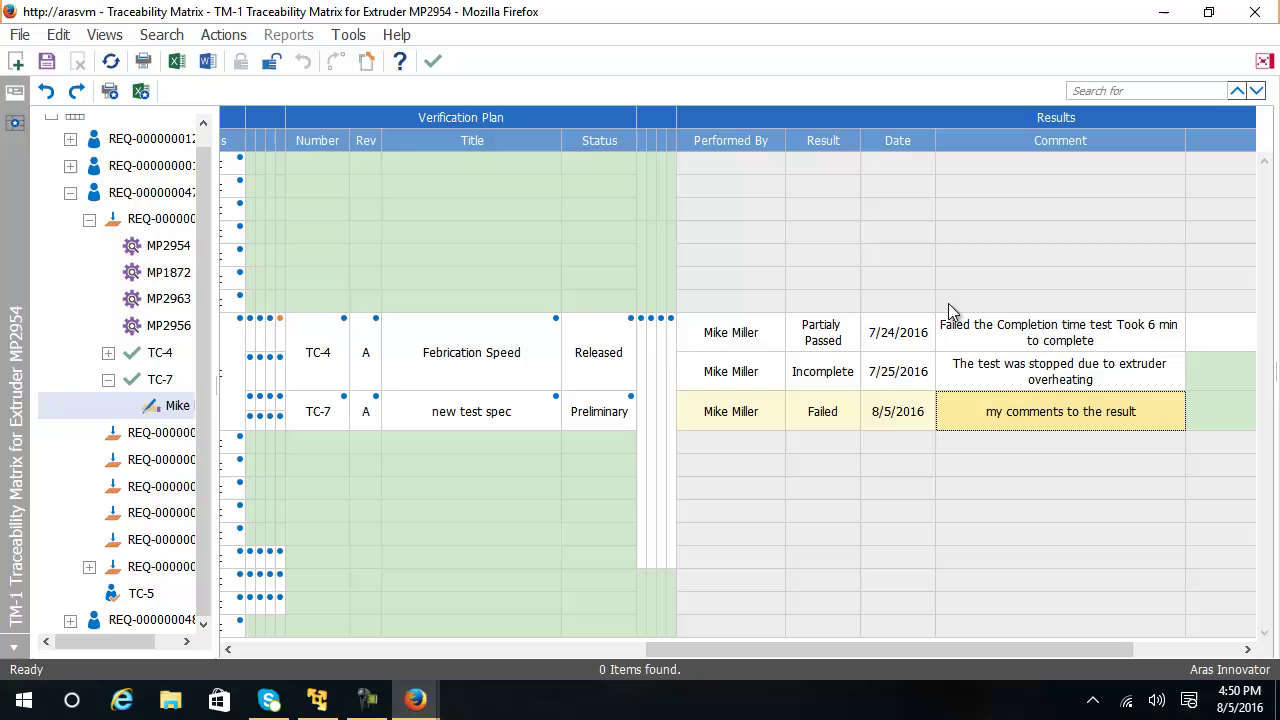
Step: Add a result file from reference to the TC-7 result, selecting 1-000-053.png from the file search
click(1007, 650)
drag(1007, 650, 1139, 643)
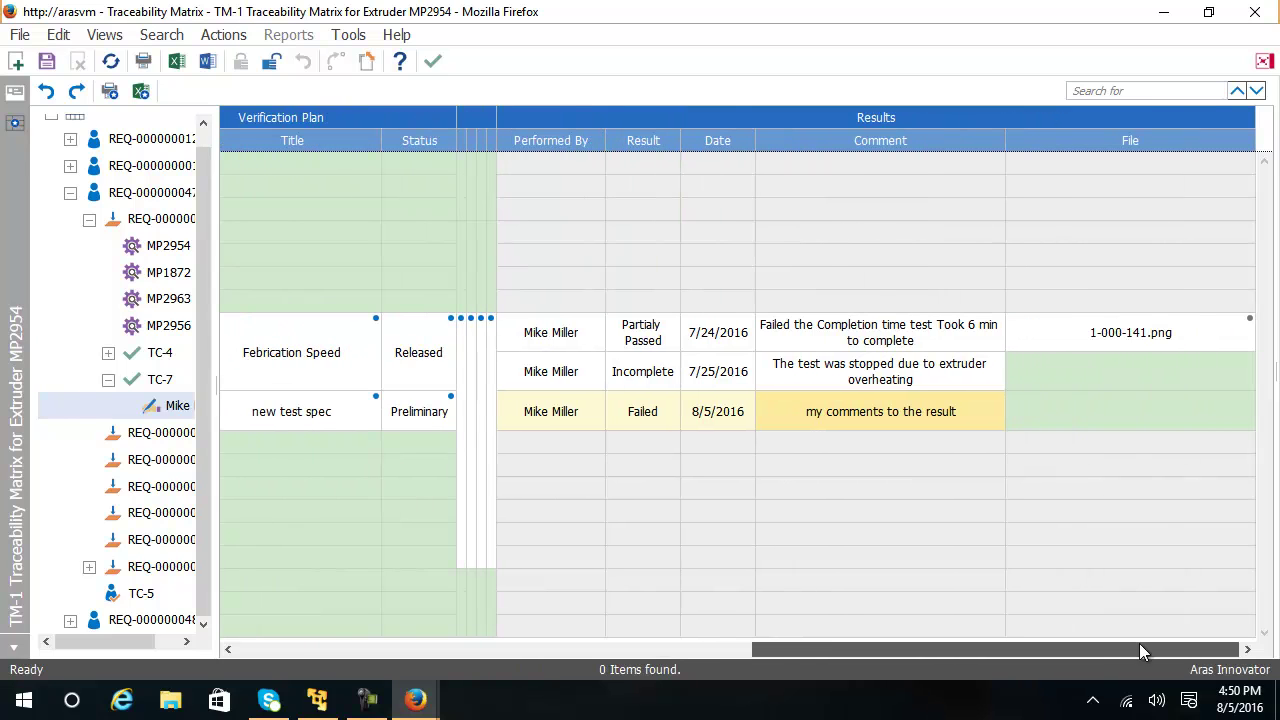
click(1129, 424)
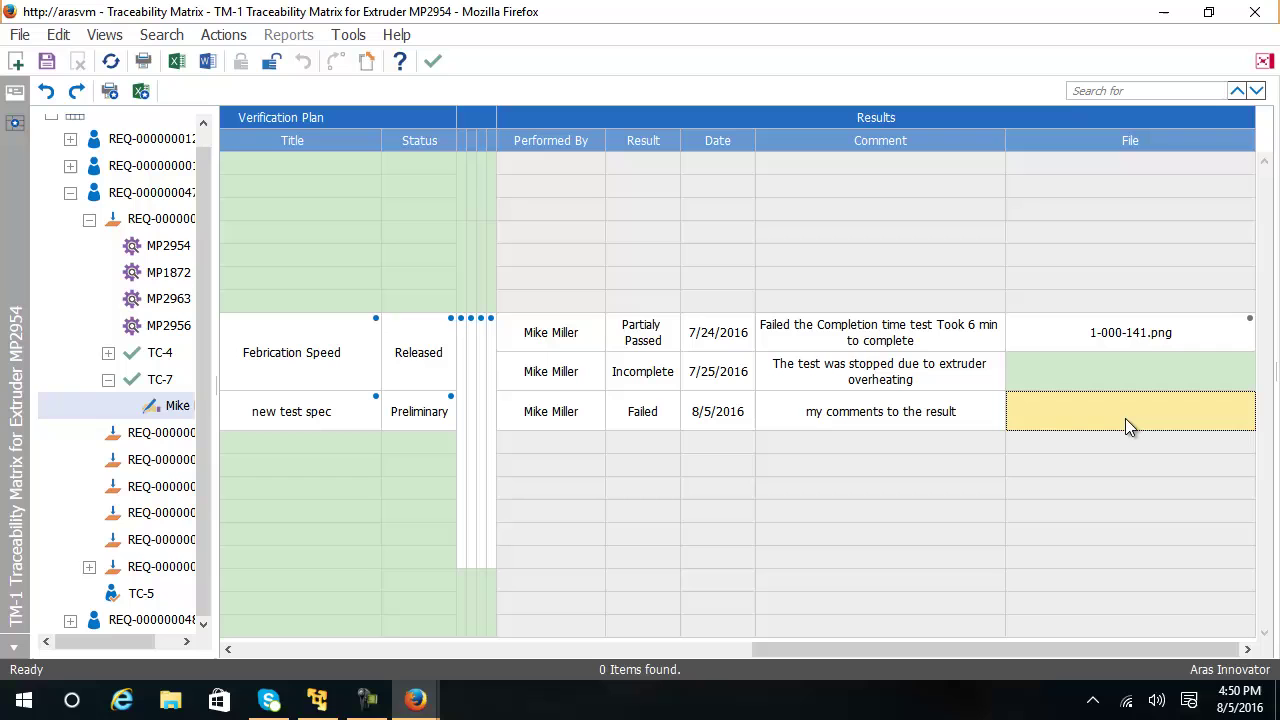
right_click(1123, 424)
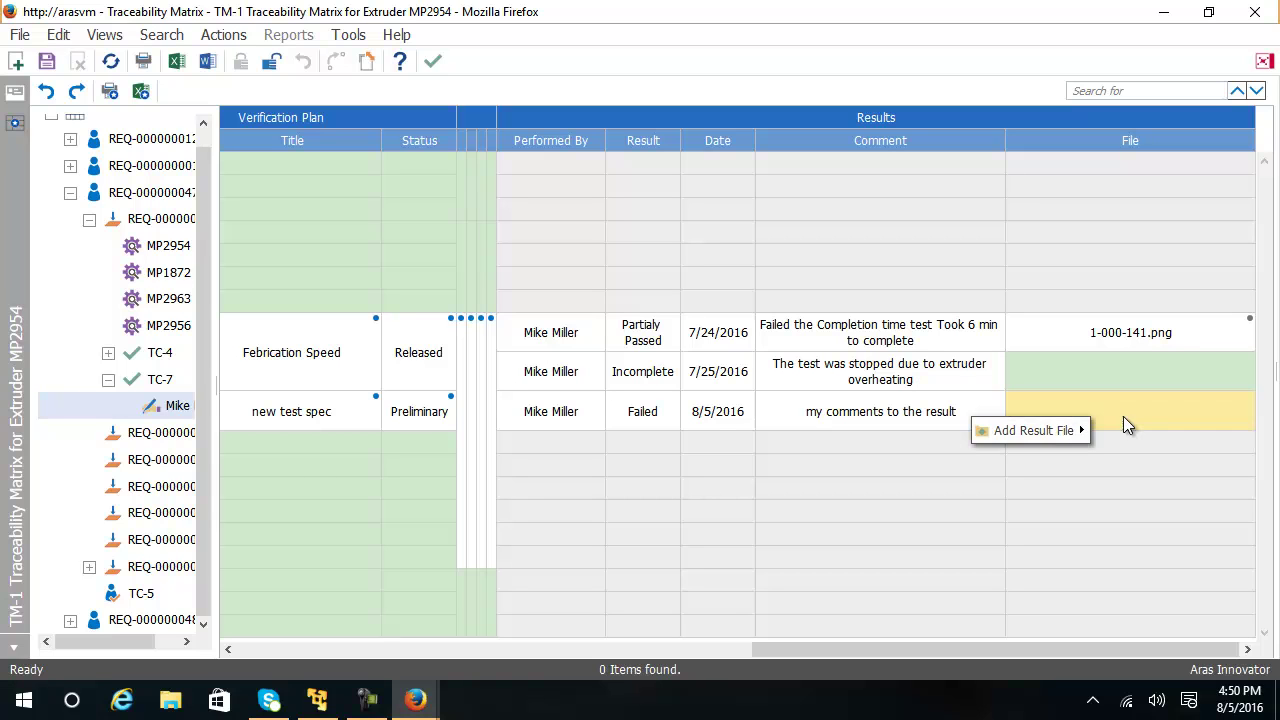
mouse_move(1088, 432)
mouse_move(1145, 437)
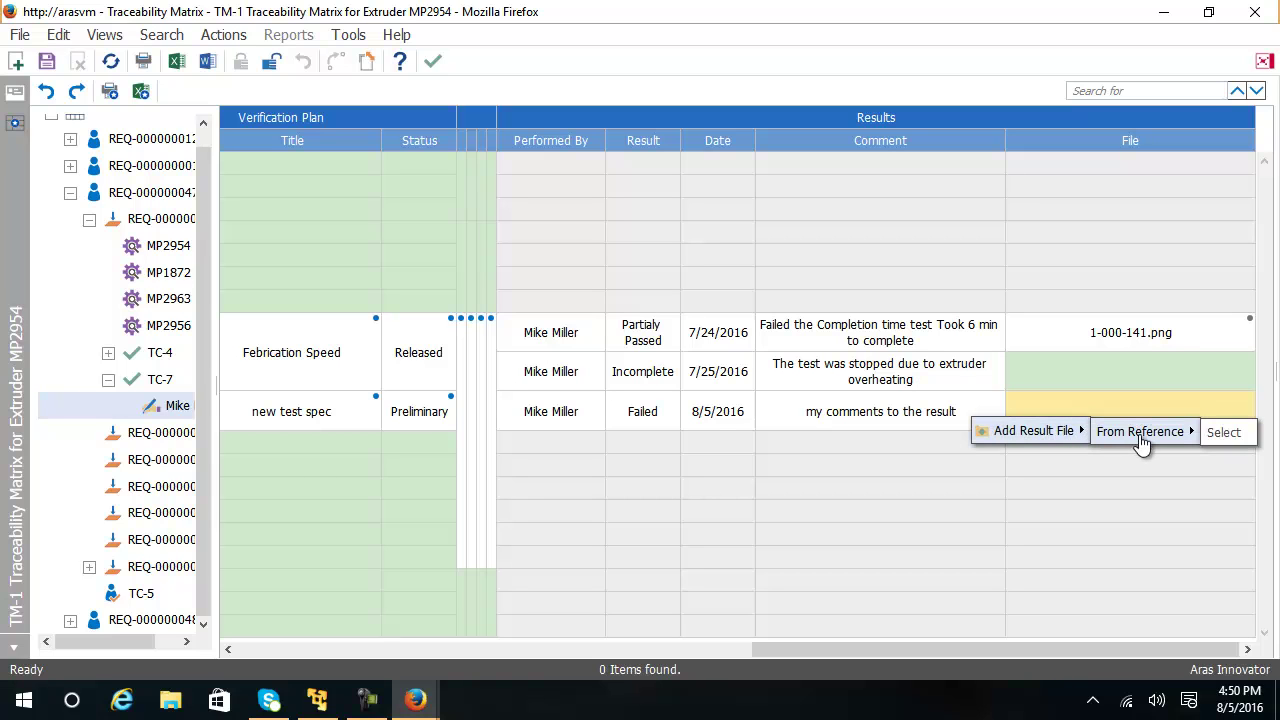
click(1225, 438)
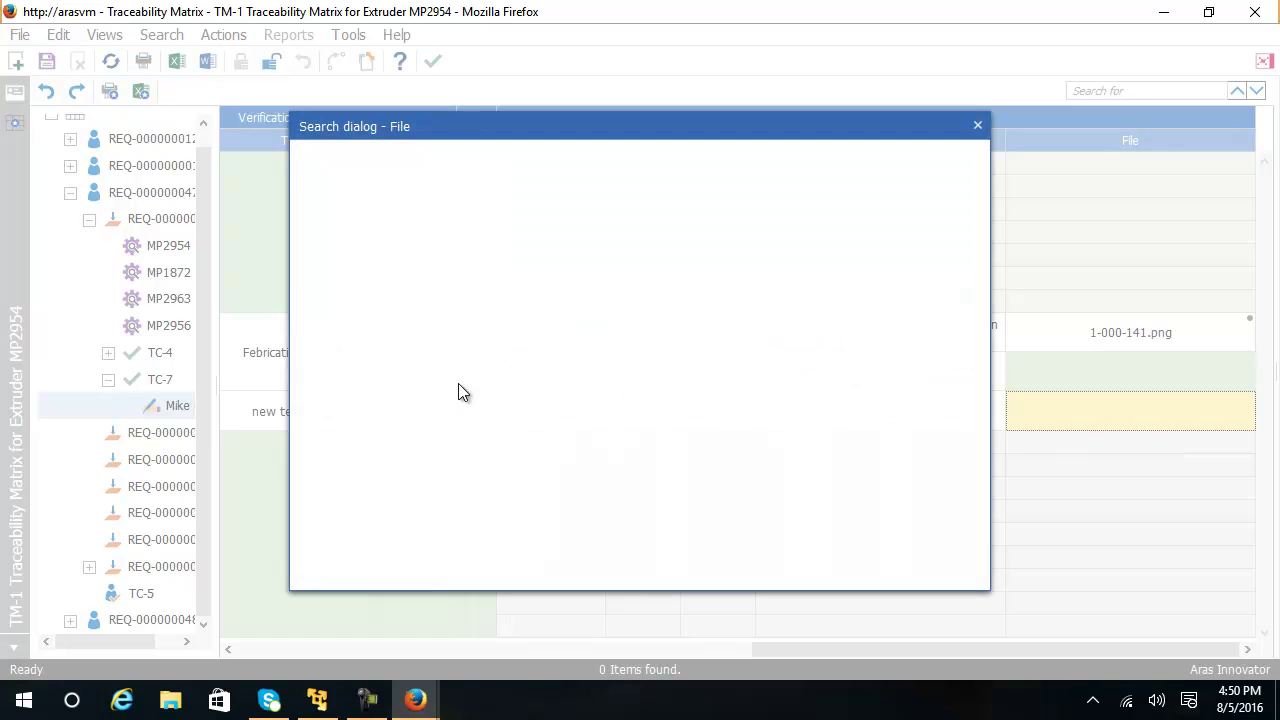
click(306, 160)
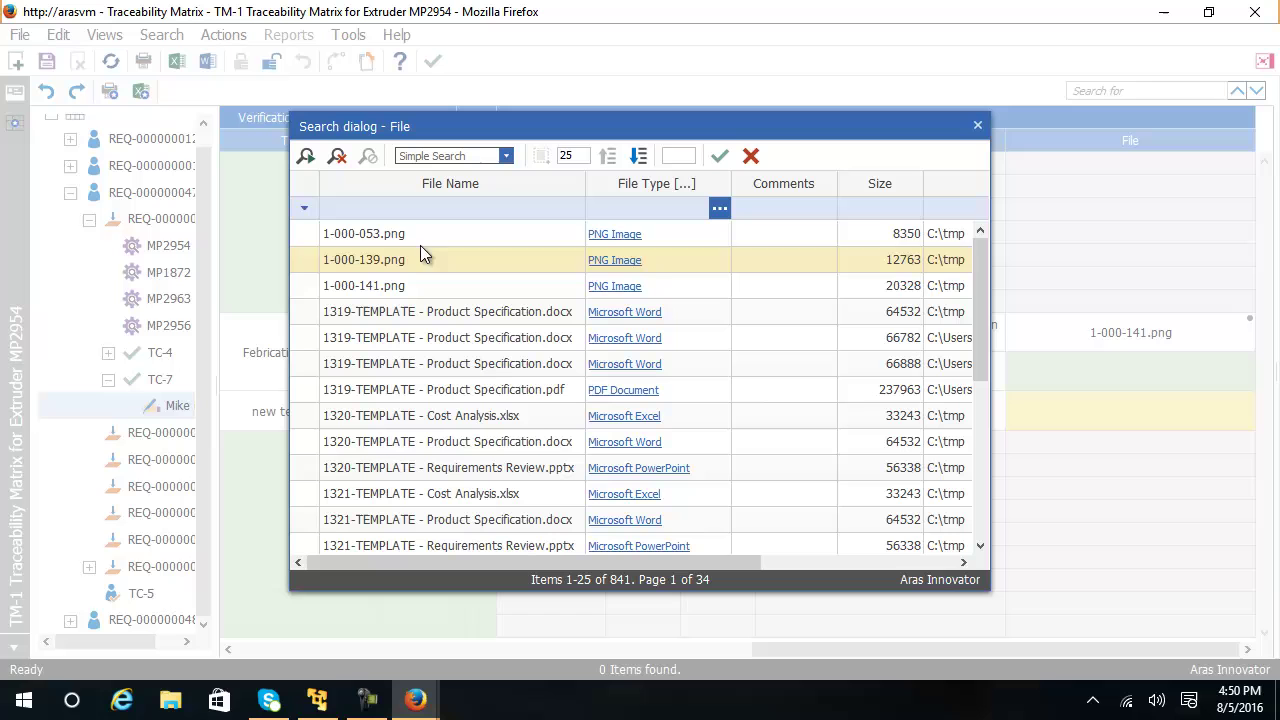
click(420, 240)
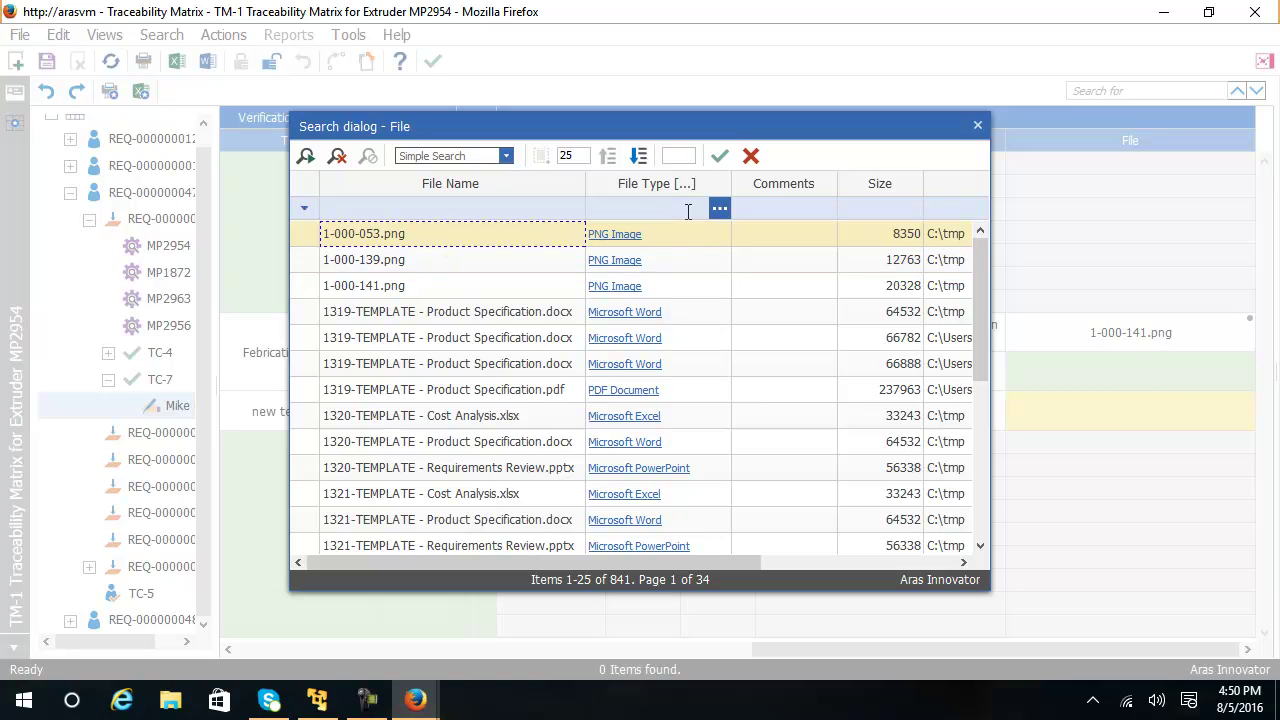